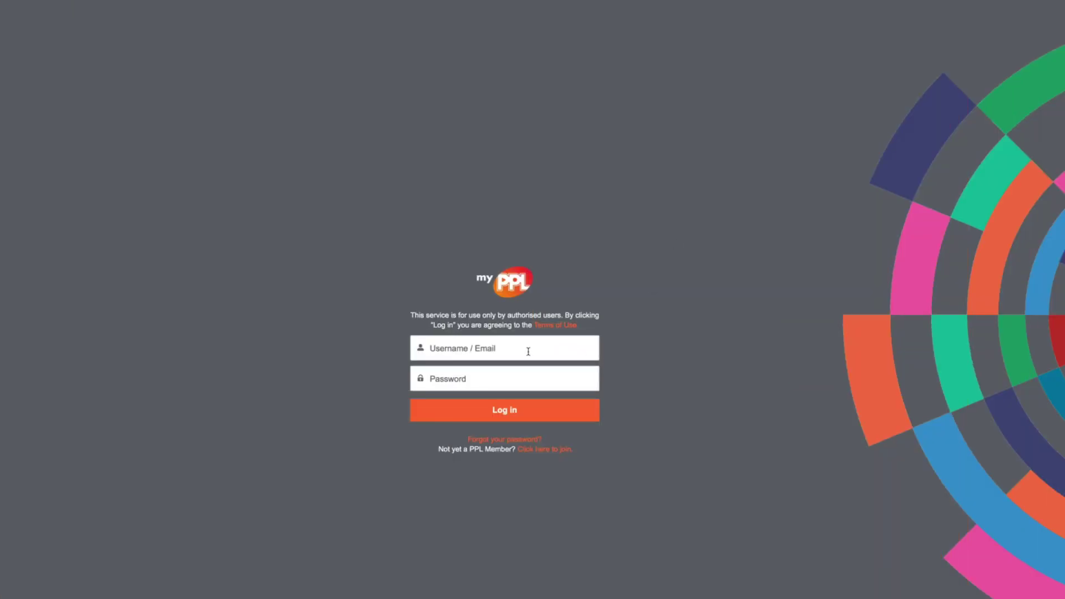
Sign in to myPPL with the saved autofill login and open the Register Repertoire area
click(528, 351)
click(503, 366)
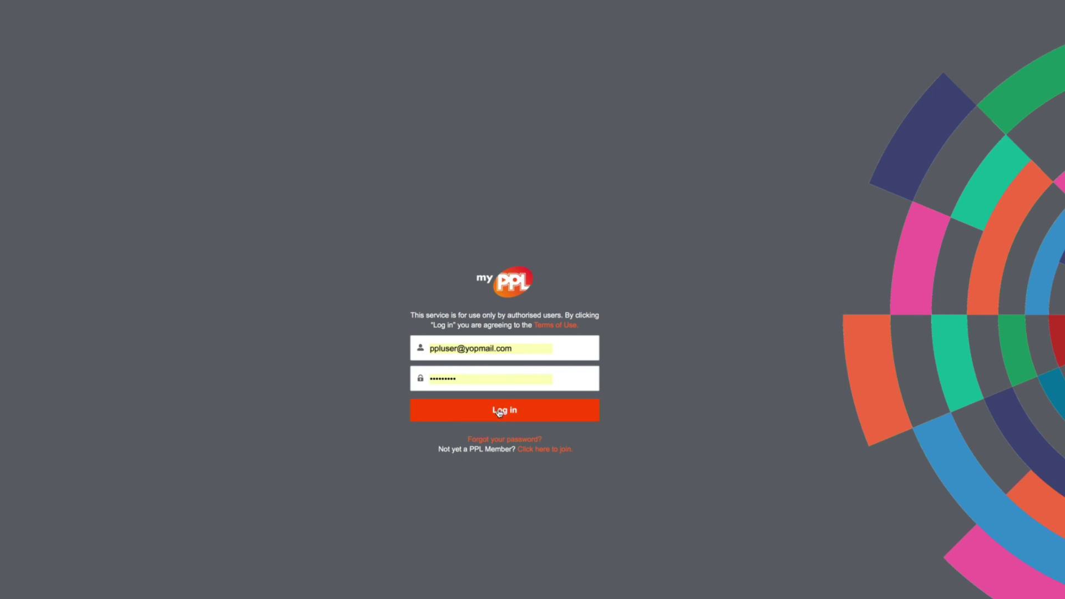
click(499, 411)
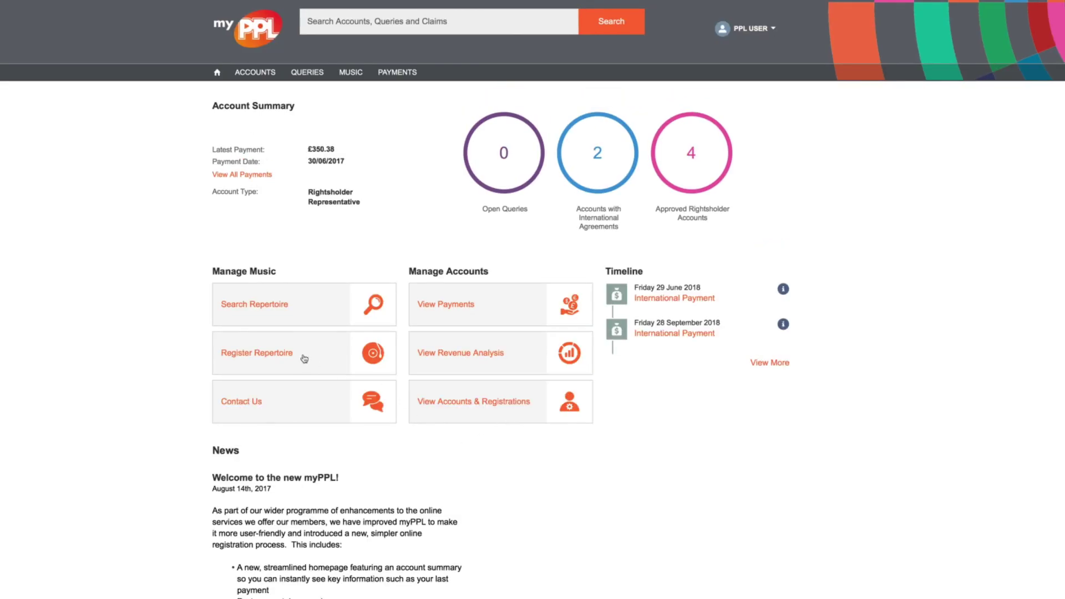
click(313, 361)
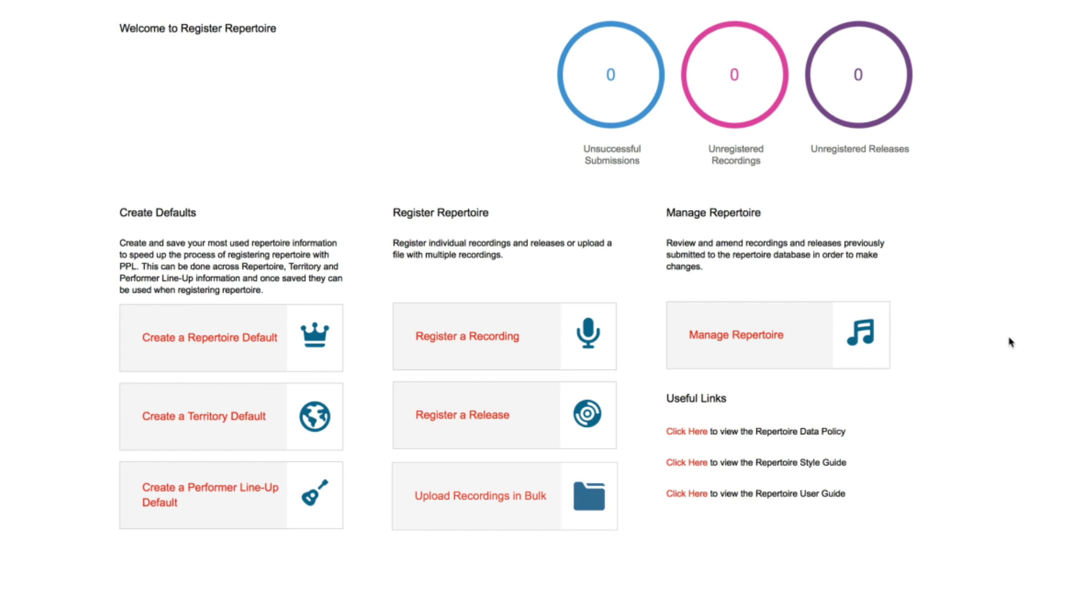
Start a new recording registration using the saved Repertoire Default Example defaults
click(526, 346)
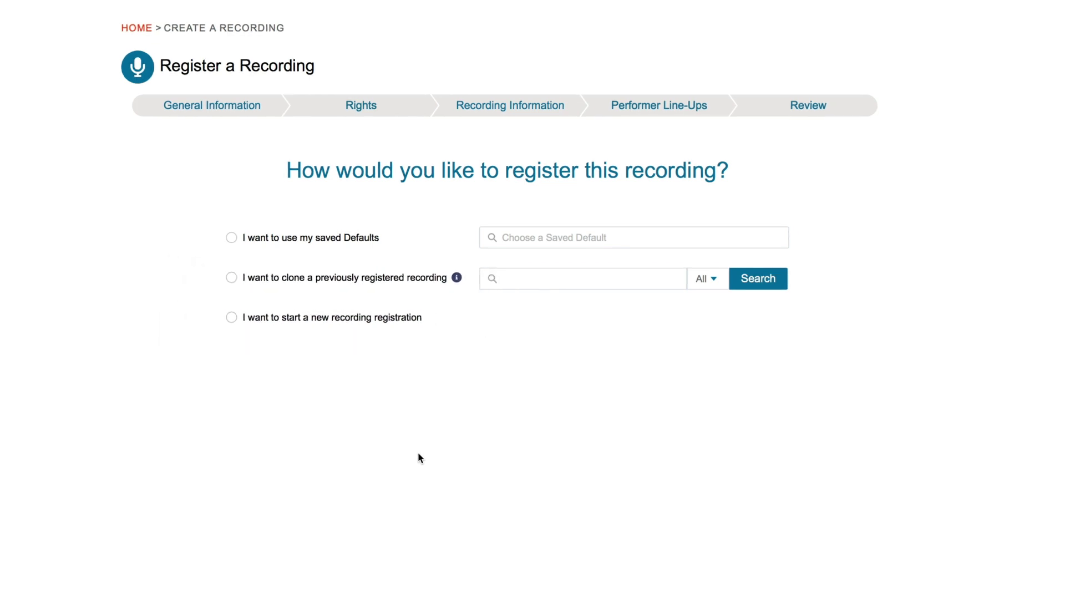
click(570, 229)
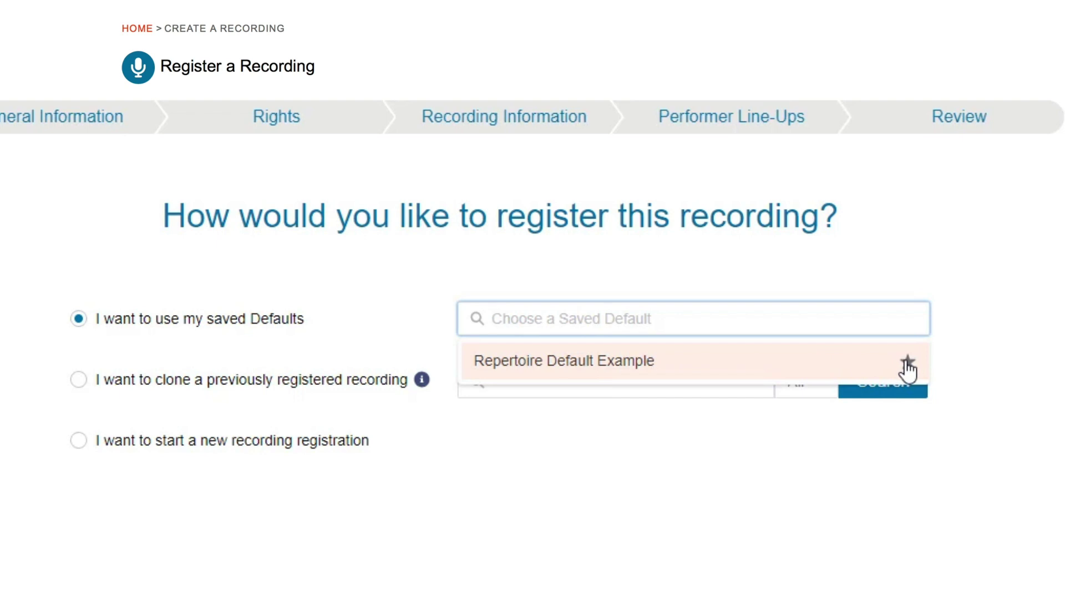
click(736, 367)
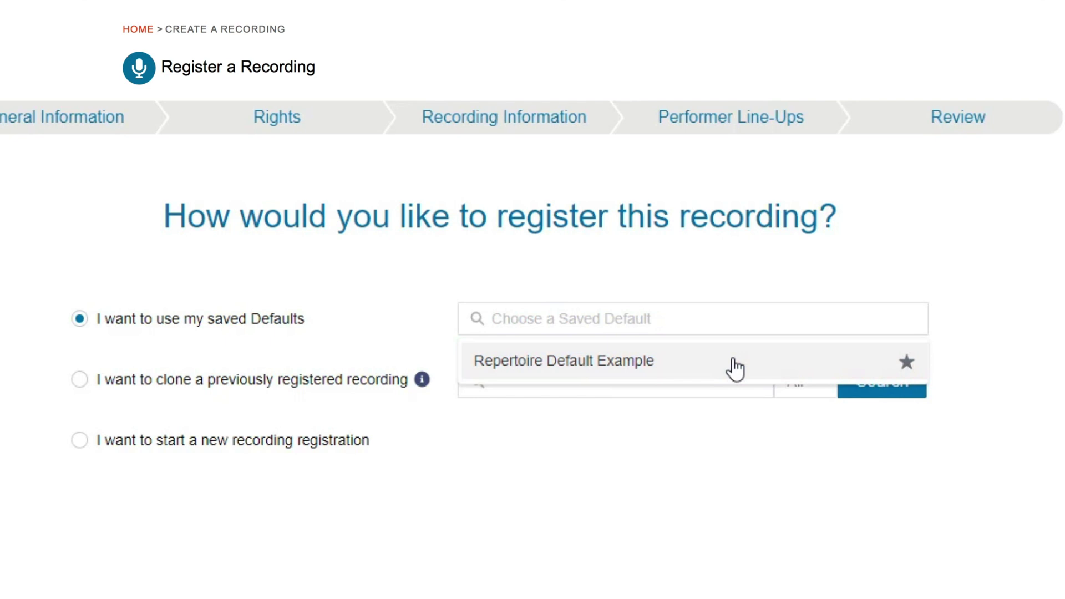
click(736, 363)
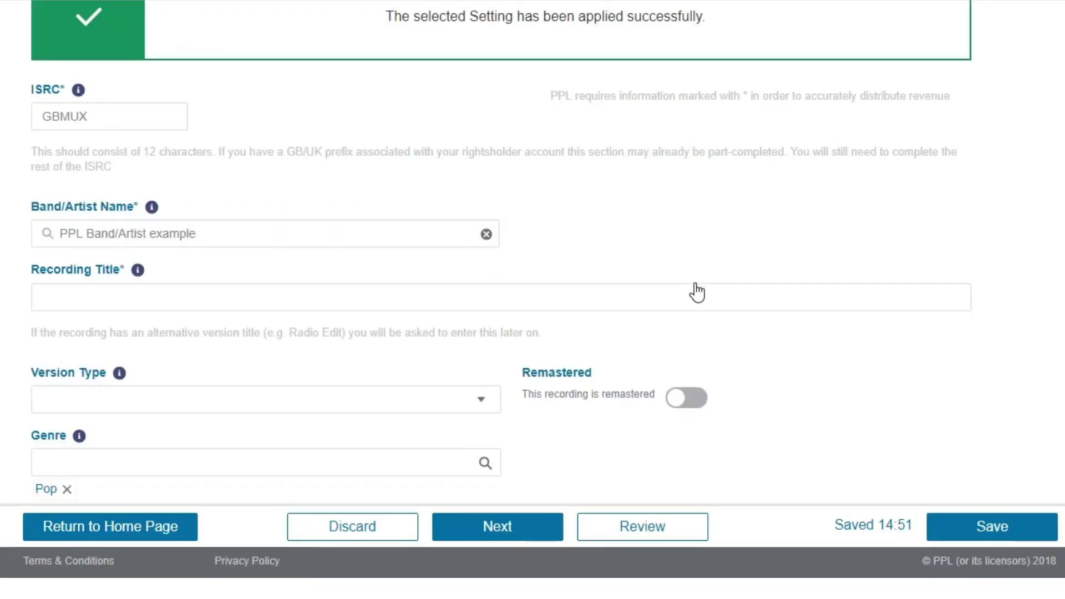
scroll(698, 293, up, 3)
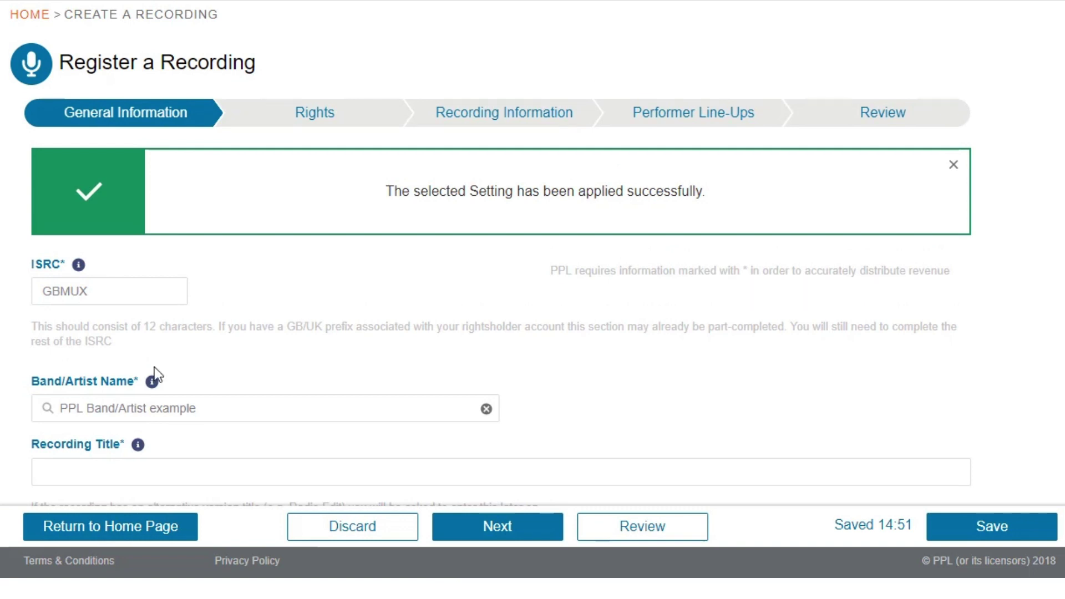
mouse_move(156, 381)
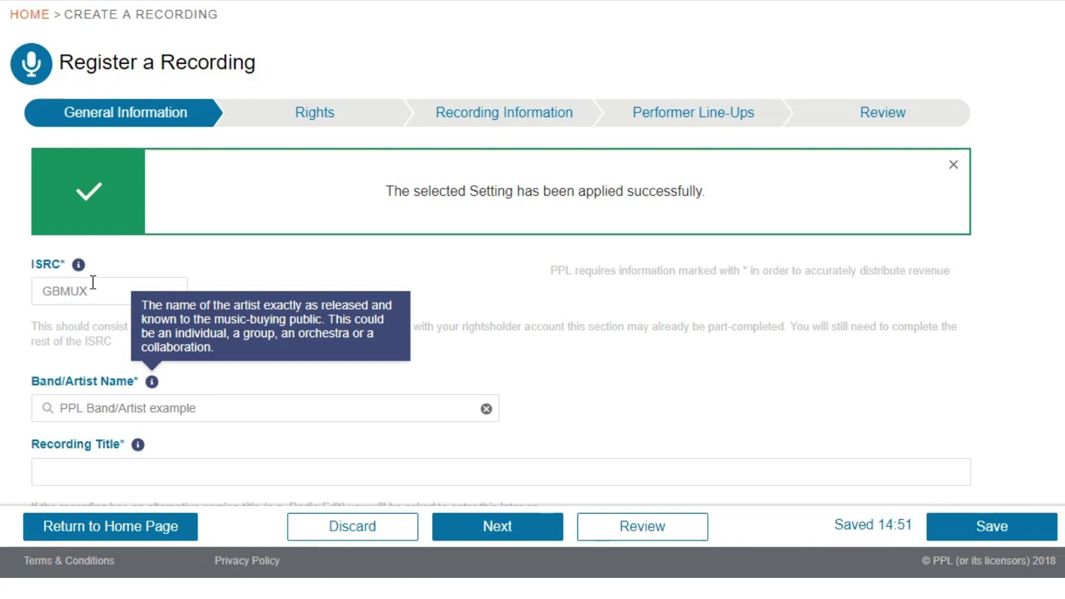
mouse_move(80, 266)
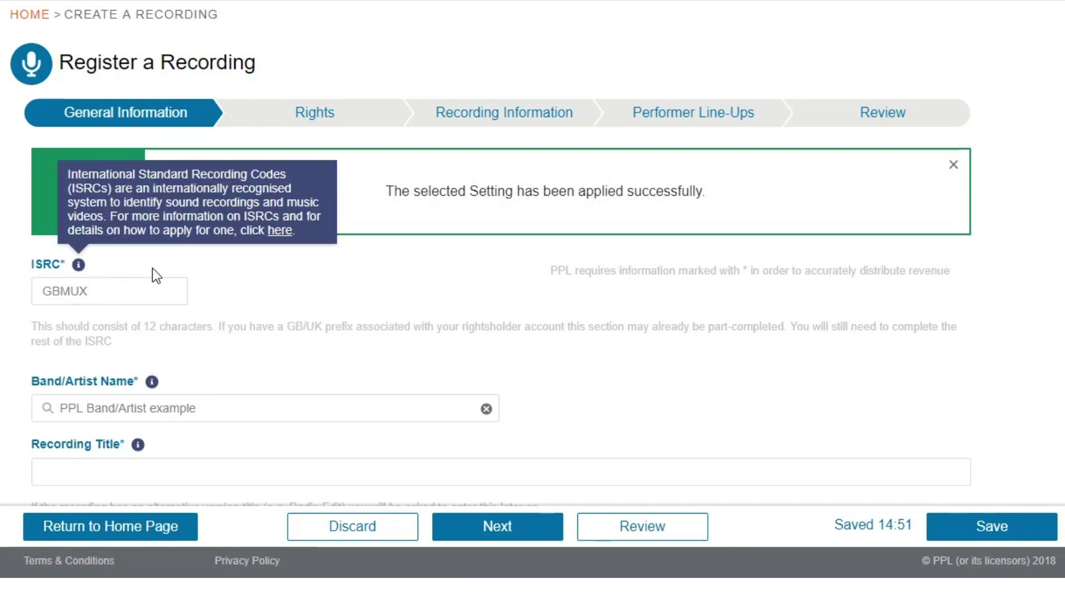
Title the recording 'blank recording' and complete its ISRC as GBMUX1700003
scroll(437, 327, down, 2)
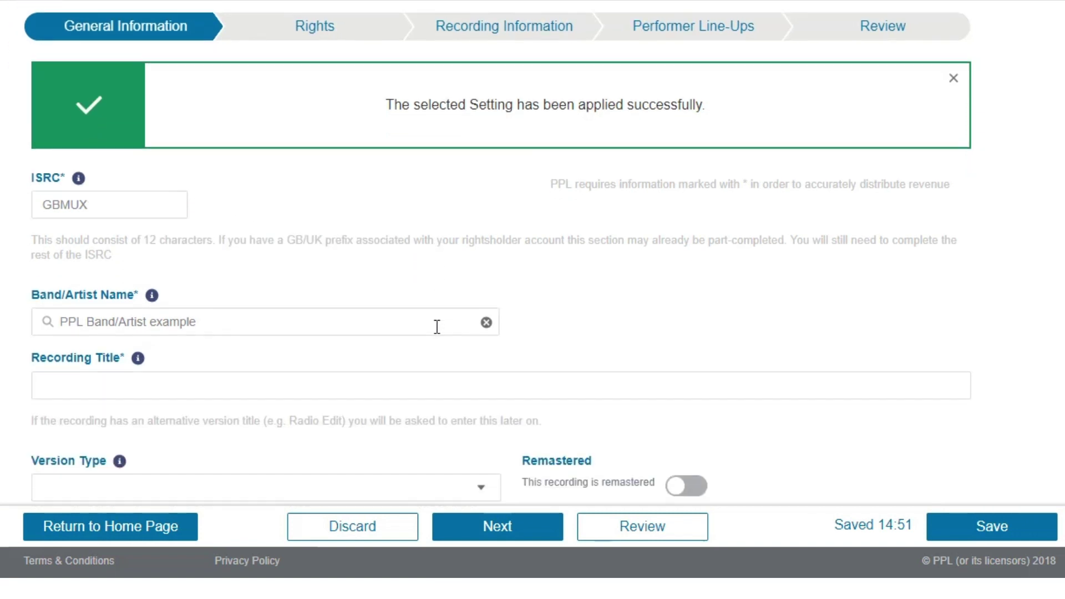
click(244, 383)
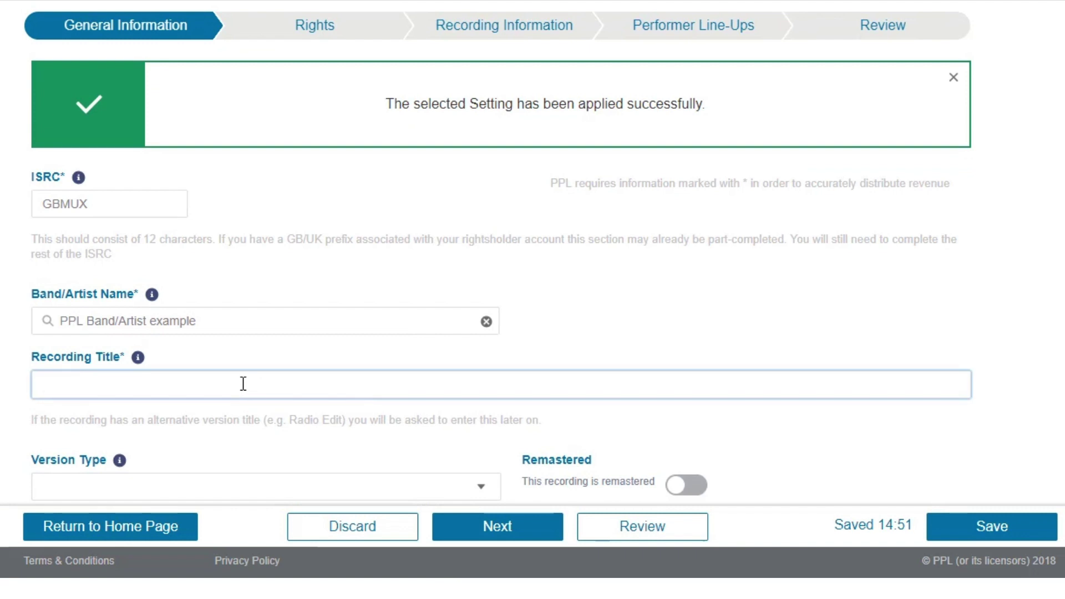
text(blank recording)
click(145, 211)
text(1700)
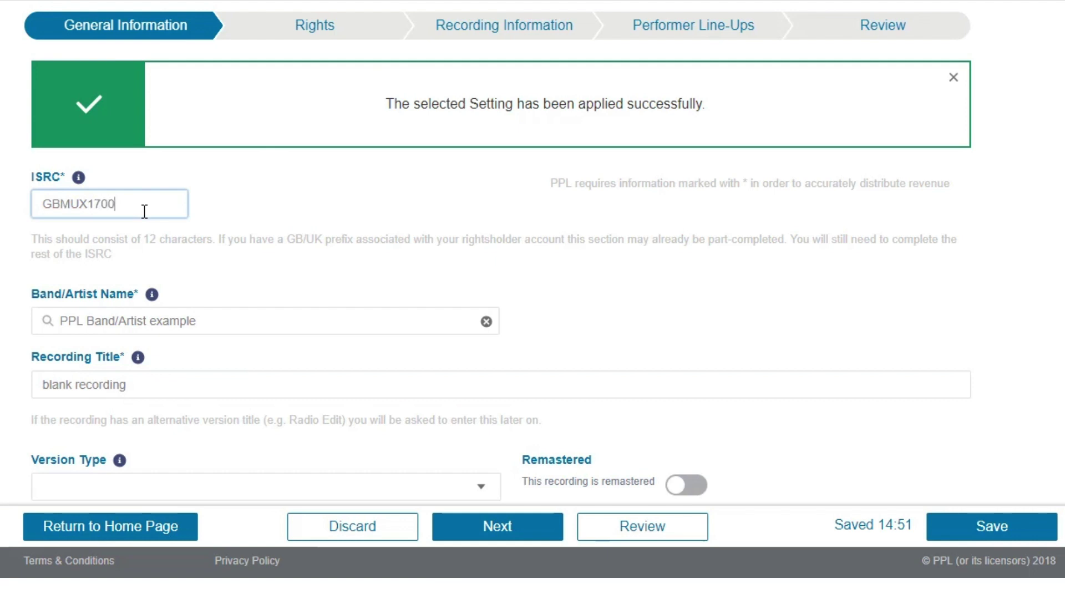
text(003)
Dismiss the settings-applied banner and continue, revealing the missing (P)Date warning
click(952, 78)
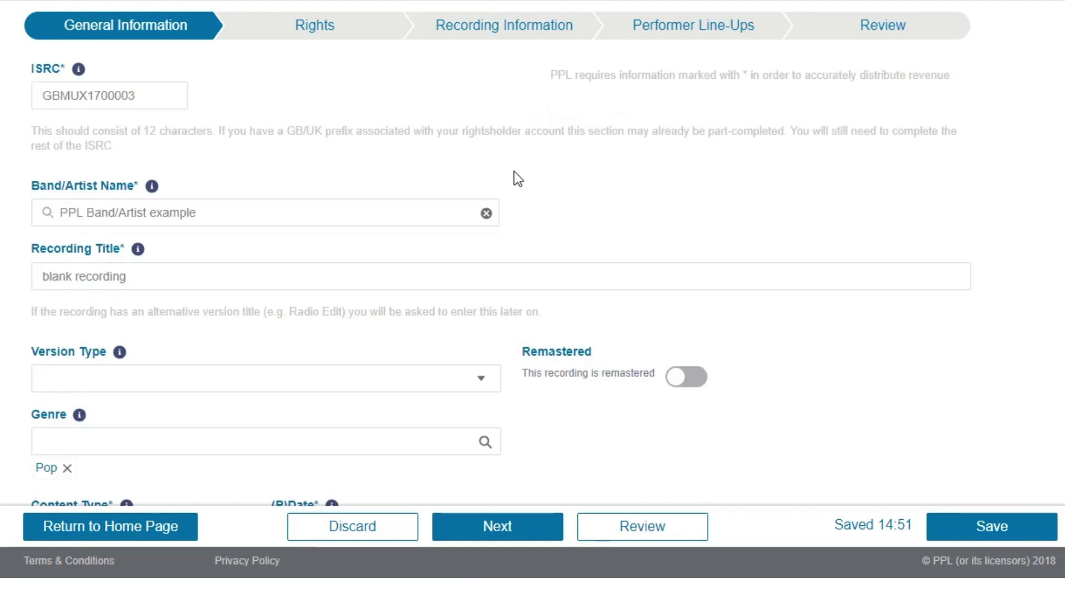
scroll(366, 211, down, 2)
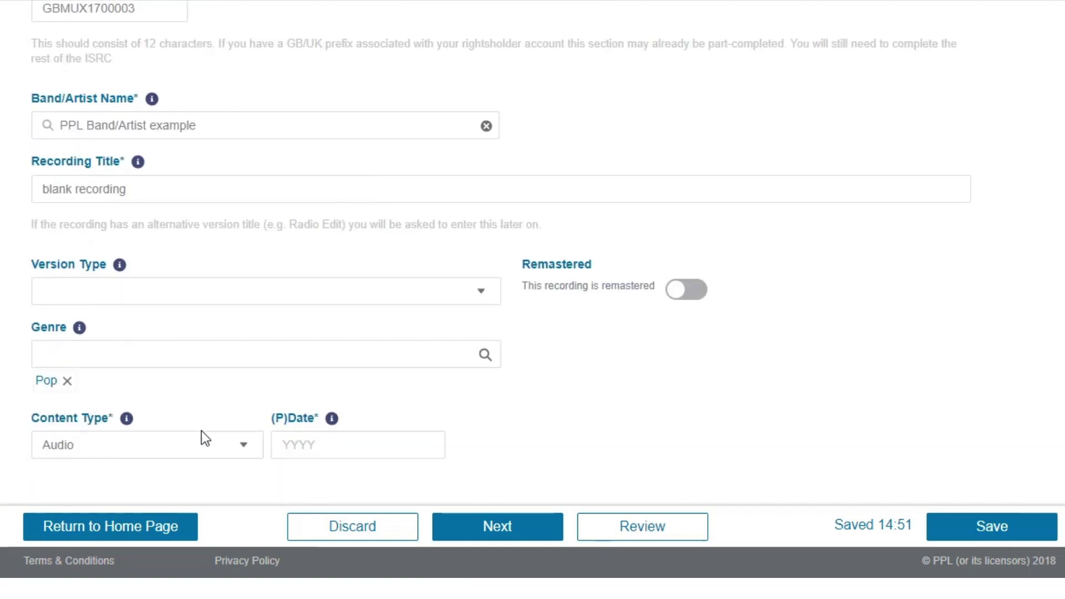
click(506, 526)
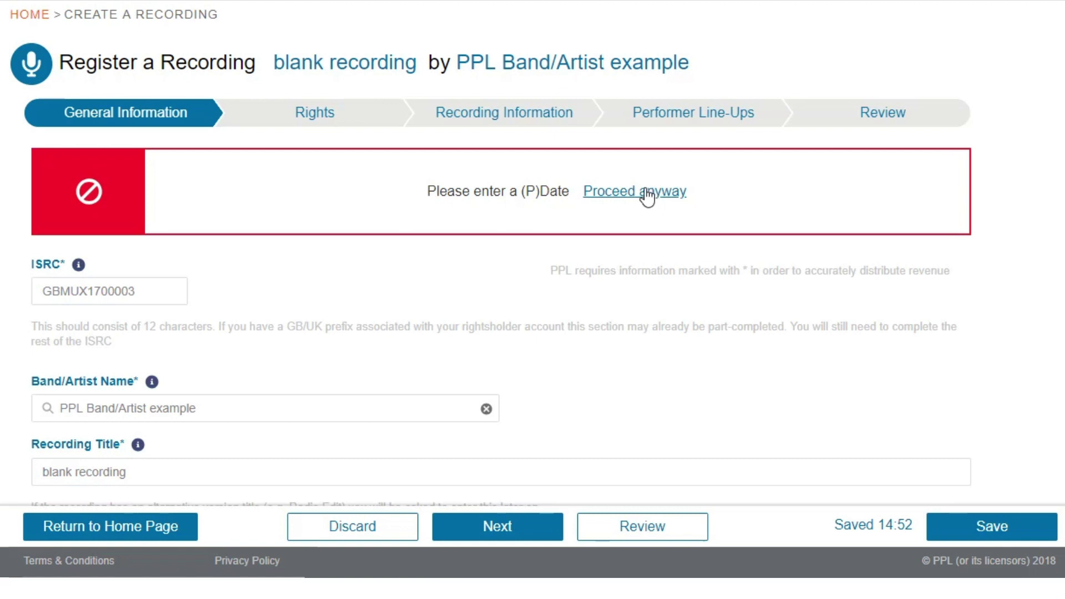
scroll(560, 227, down, 1)
scroll(559, 228, down, 4)
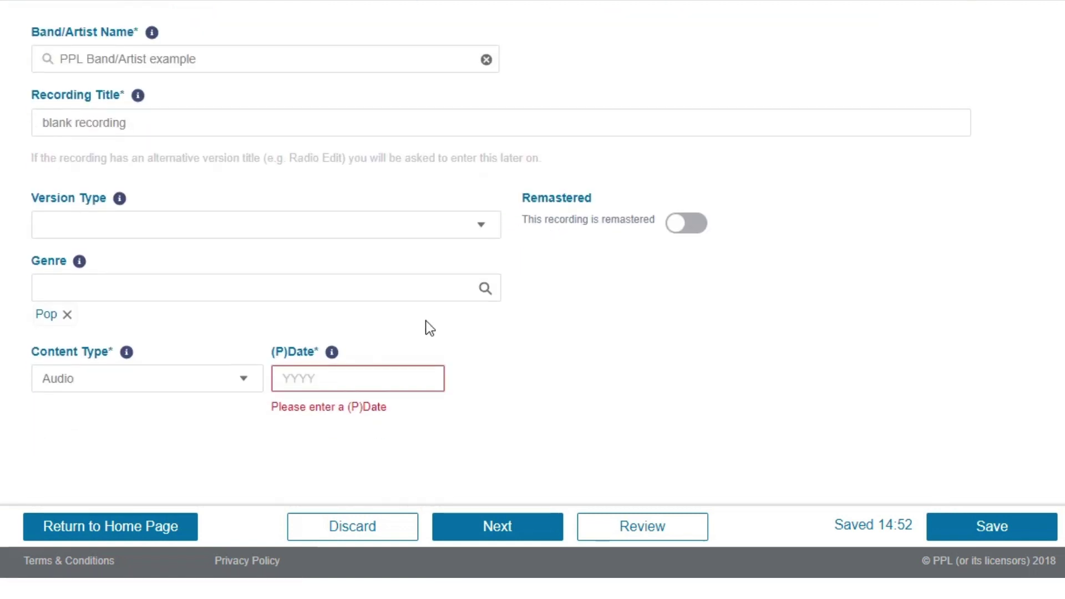
scroll(482, 402, up, 5)
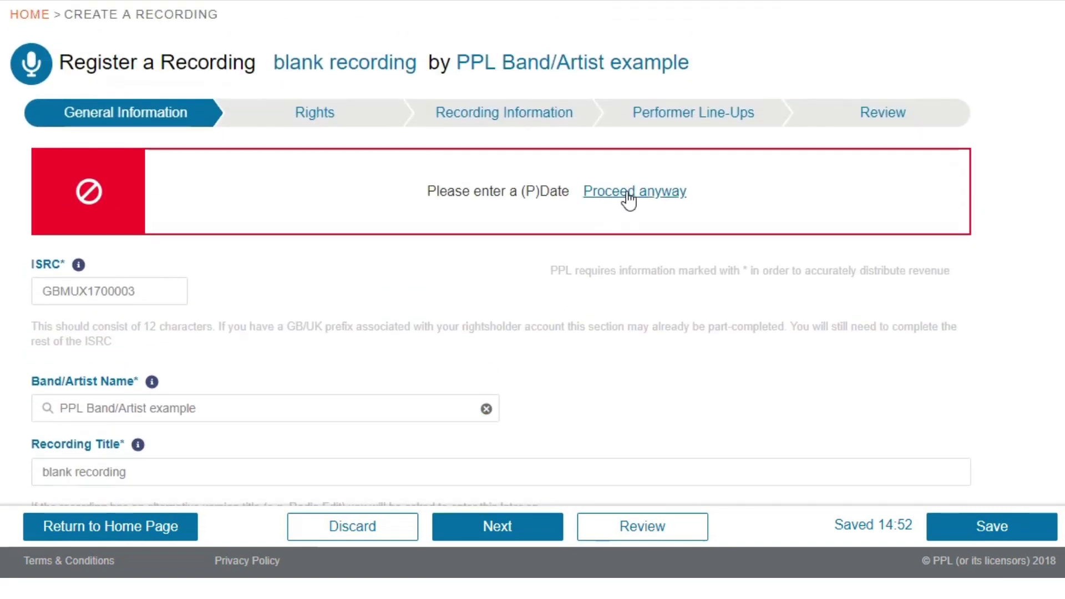
Proceed to the Rights step without a (P)Date
click(628, 196)
click(628, 194)
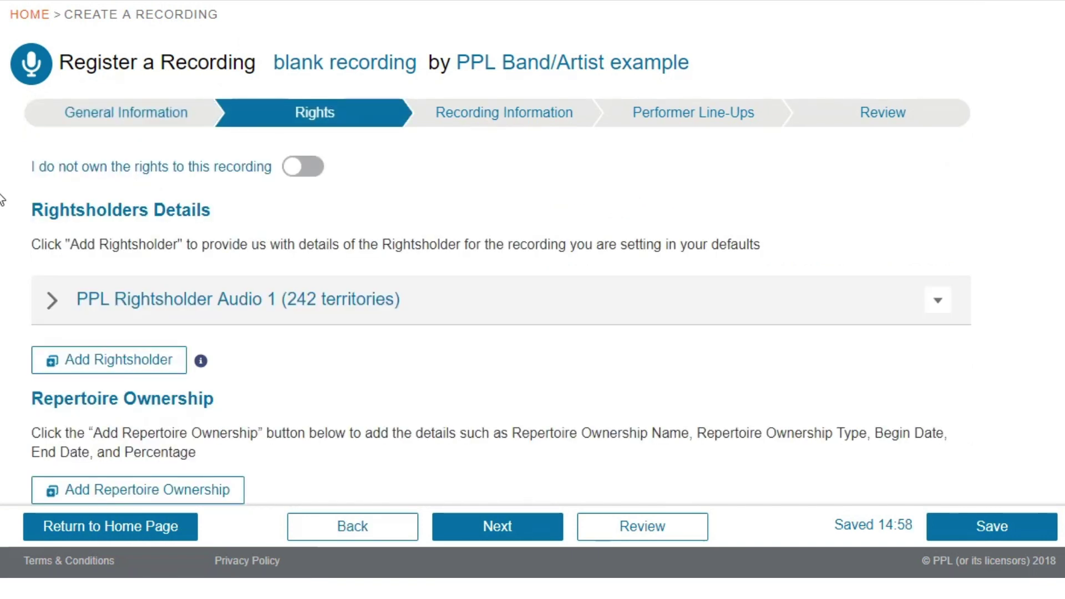
scroll(2, 173, down, 2)
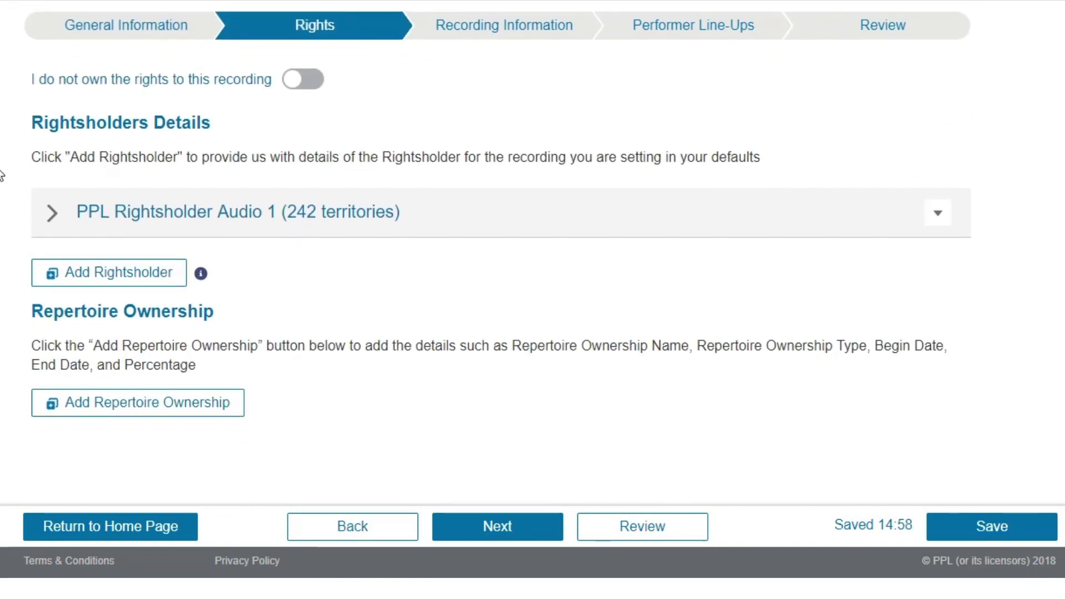
Fill a new rightsholder: PPL Rightsholder Audio 1, Original Copyright Owner, 100%, starting 14/06/2018
click(75, 281)
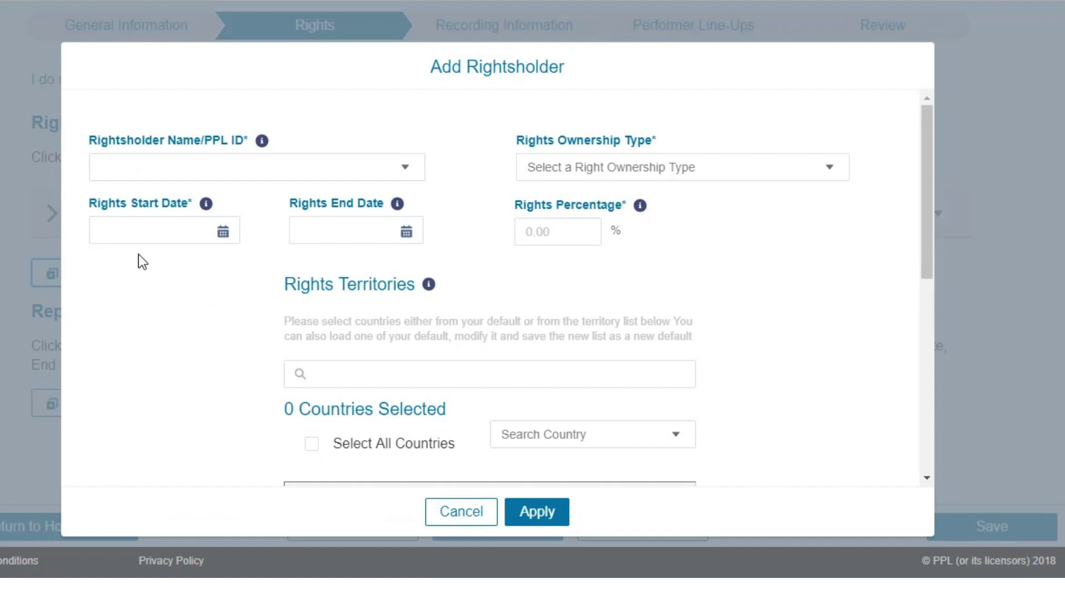
click(288, 169)
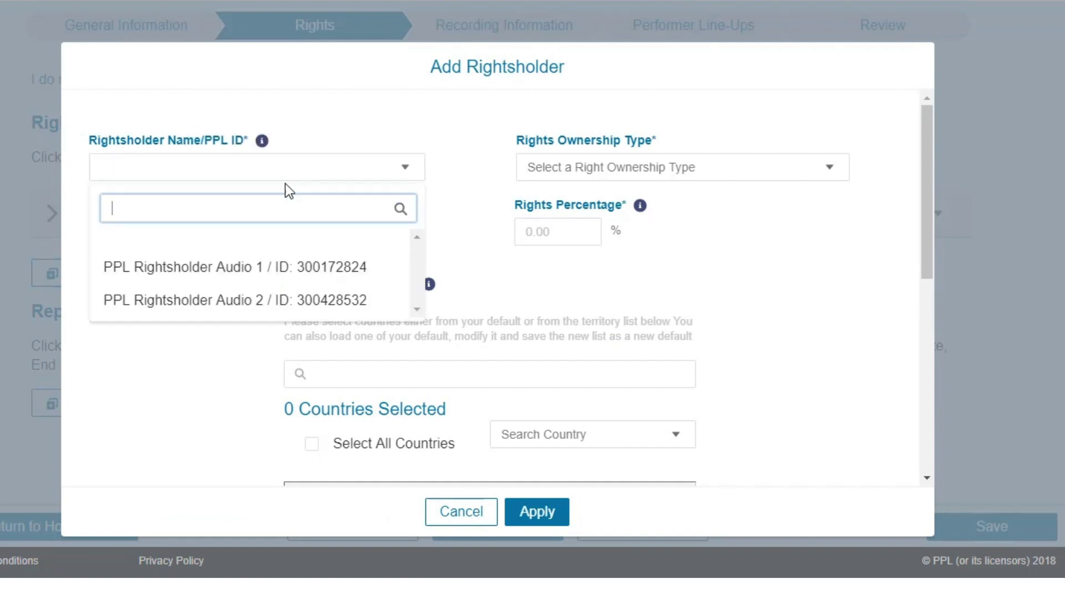
click(282, 265)
click(647, 164)
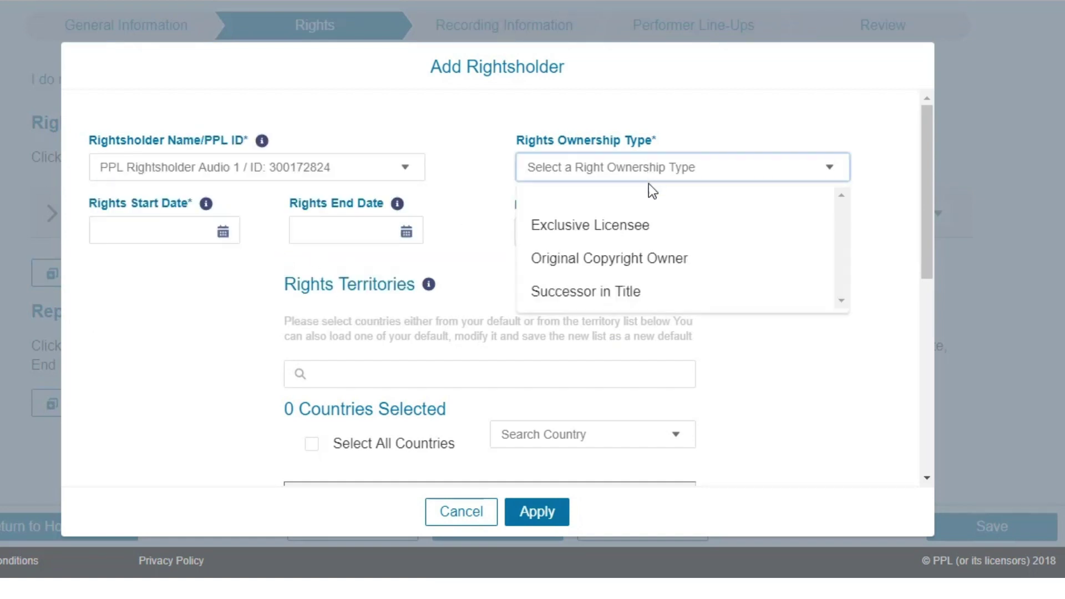
click(643, 258)
click(591, 229)
text(100)
click(171, 232)
click(225, 330)
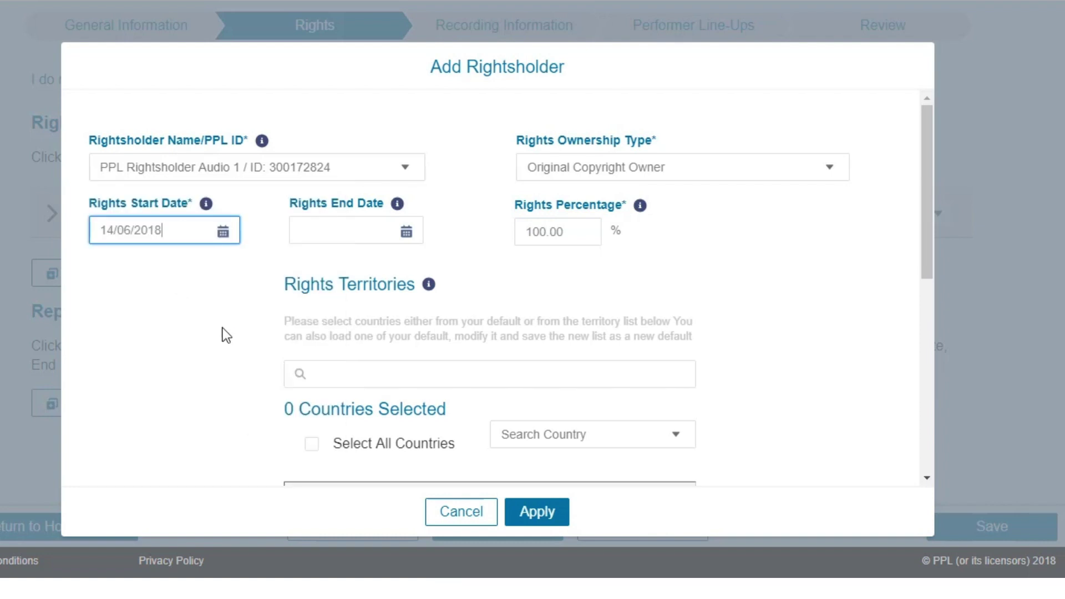
Apply Worldwide excluding Northern America territories, then discard the form and expand Audio 1's territories
scroll(304, 358, down, 3)
click(448, 280)
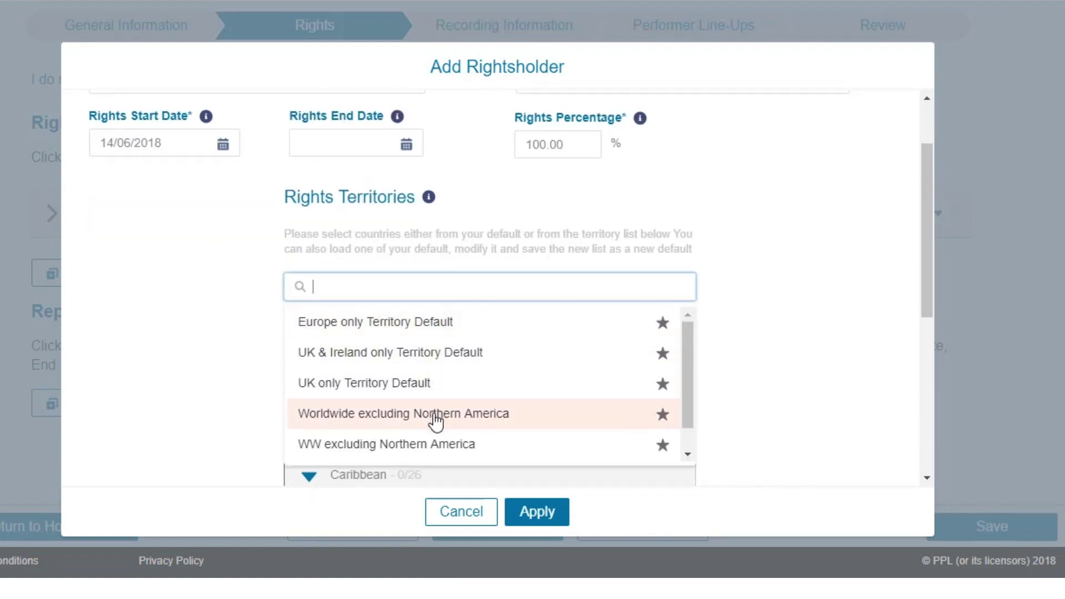
click(436, 417)
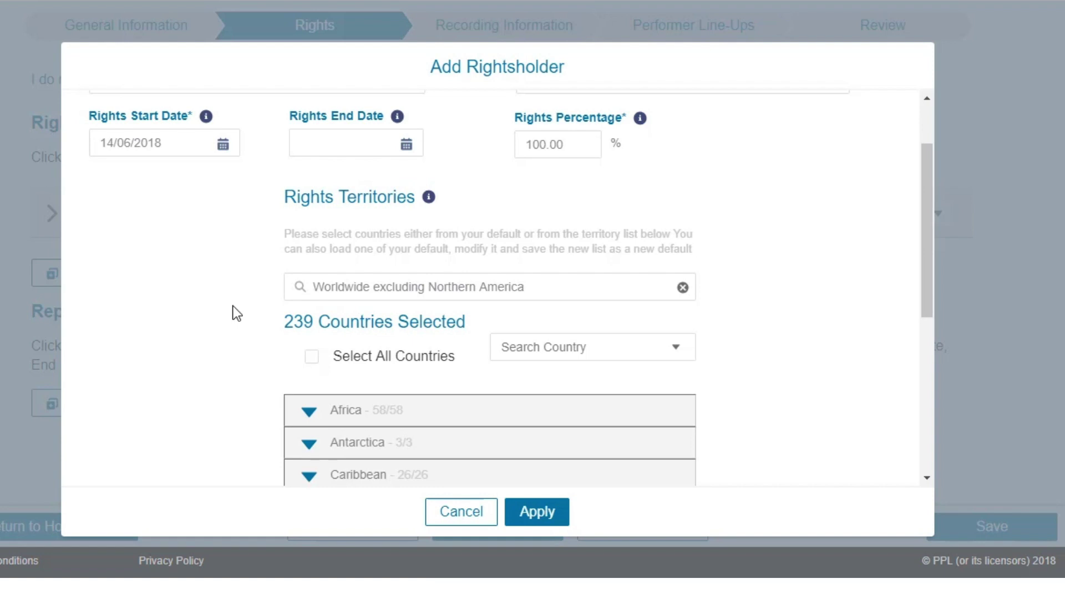
click(463, 515)
click(51, 220)
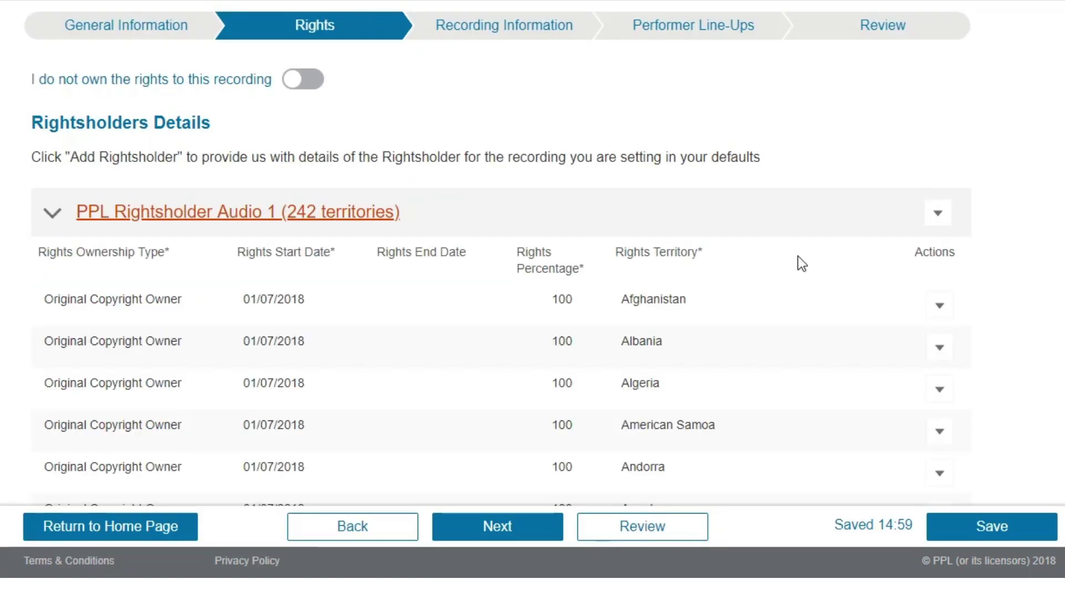
Remove Afghanistan from PPL Rightsholder Audio 1's territories, then toggle 'I do not own the rights' off again
click(940, 306)
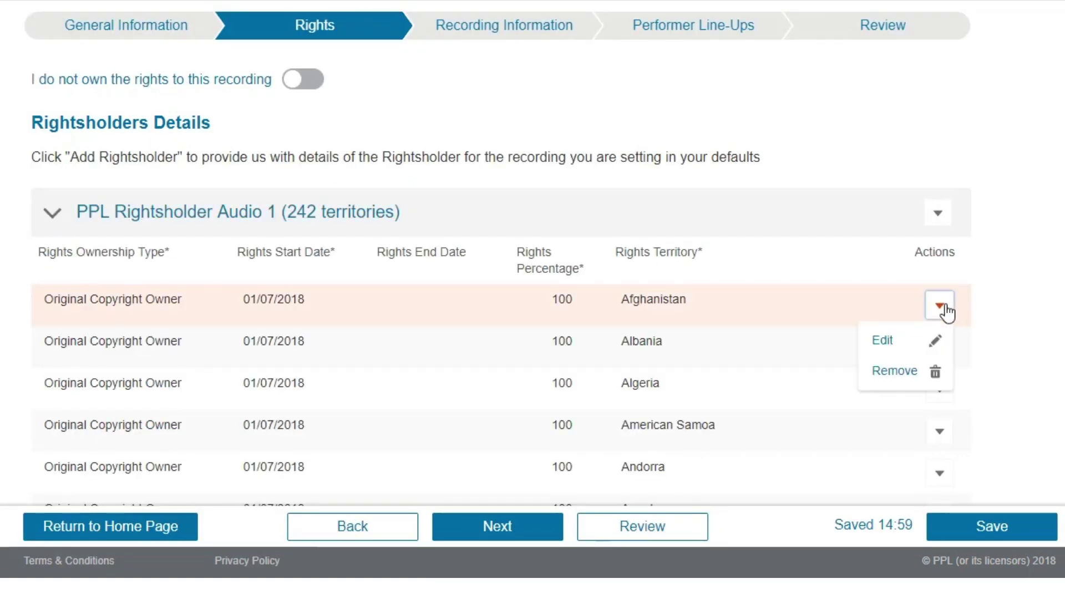
click(894, 342)
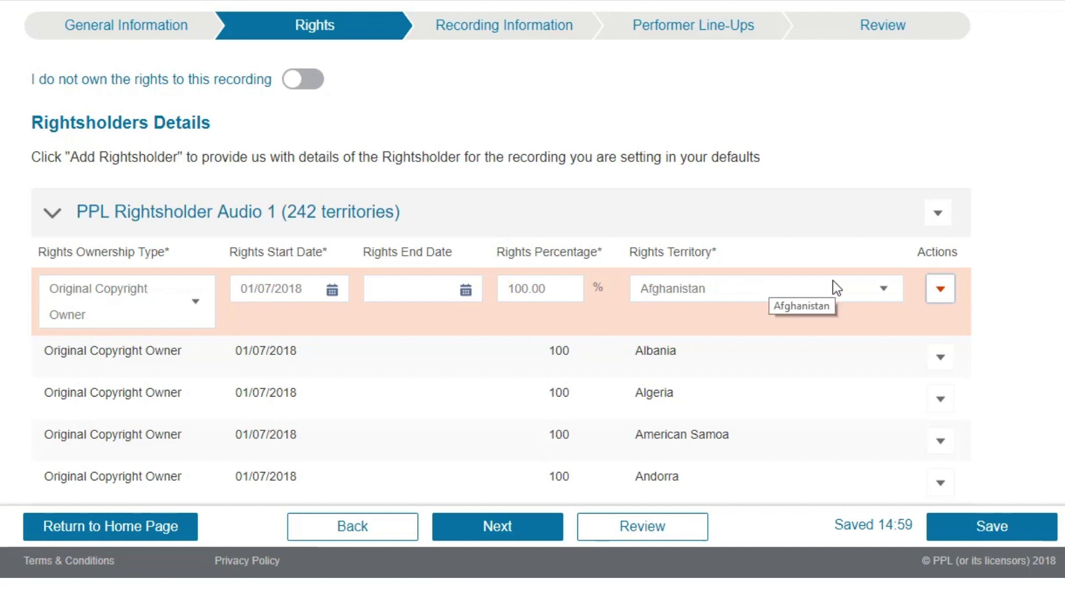
click(942, 291)
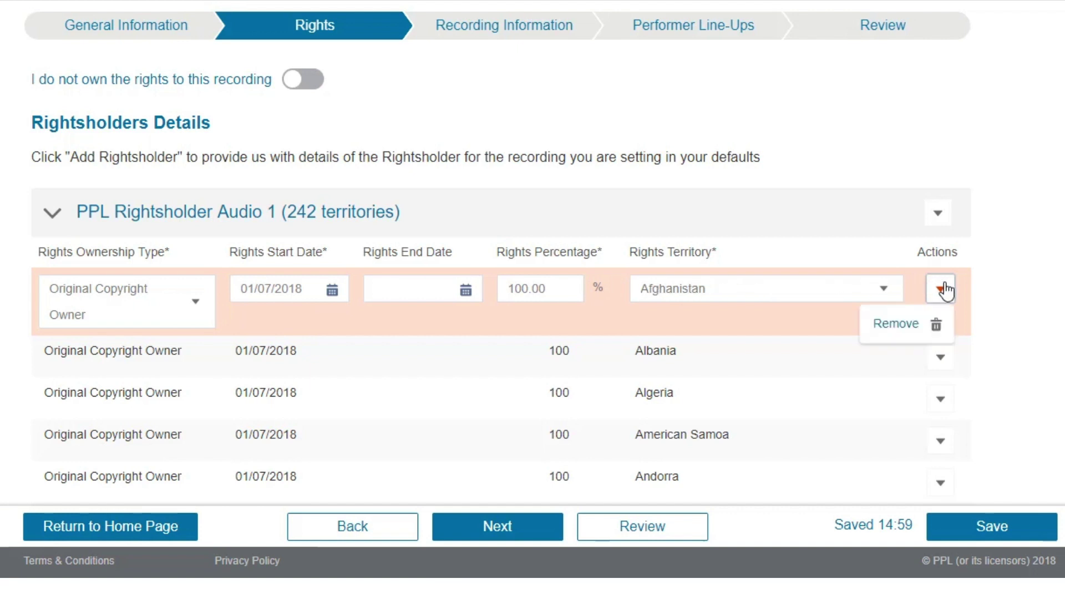
click(905, 326)
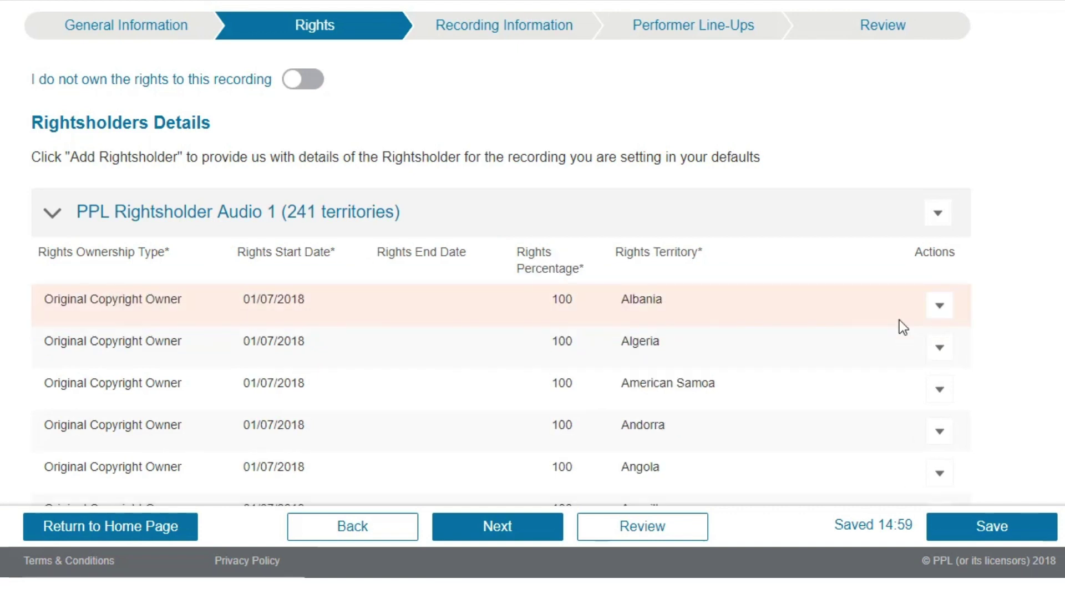
click(52, 216)
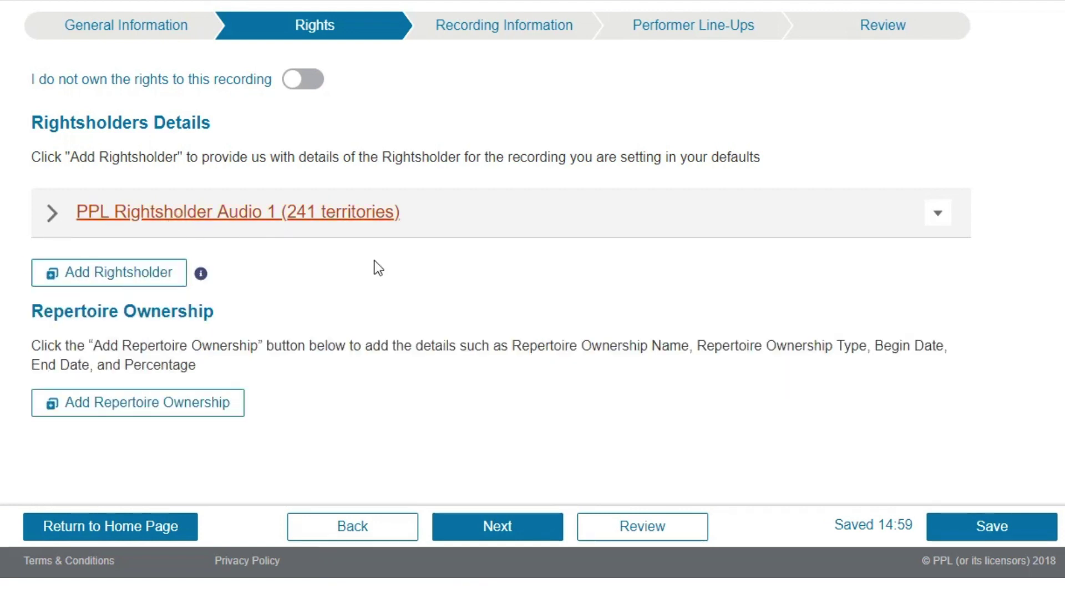
click(301, 83)
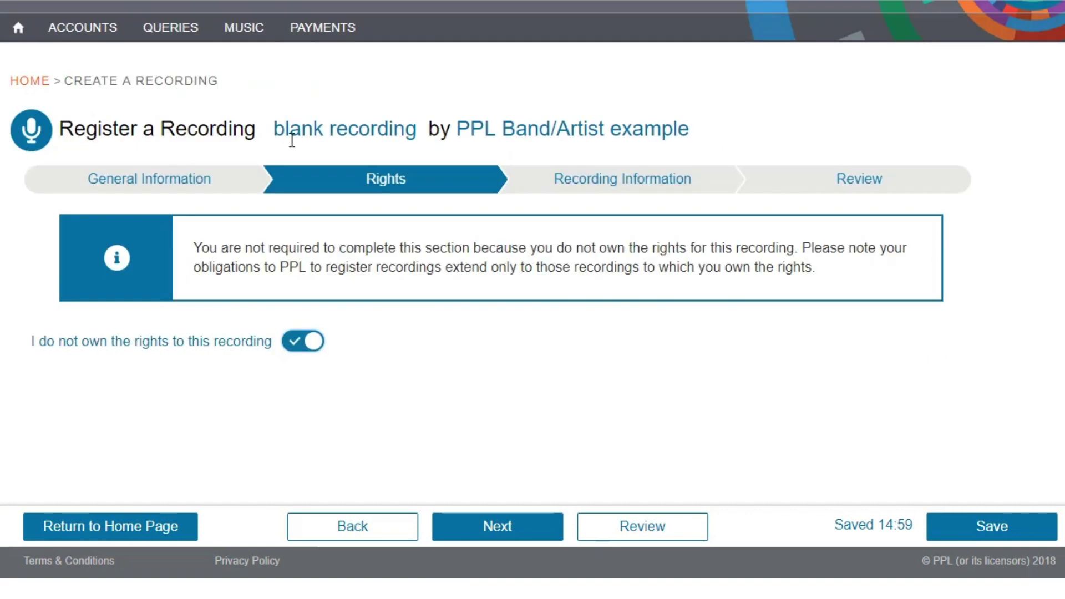
click(303, 344)
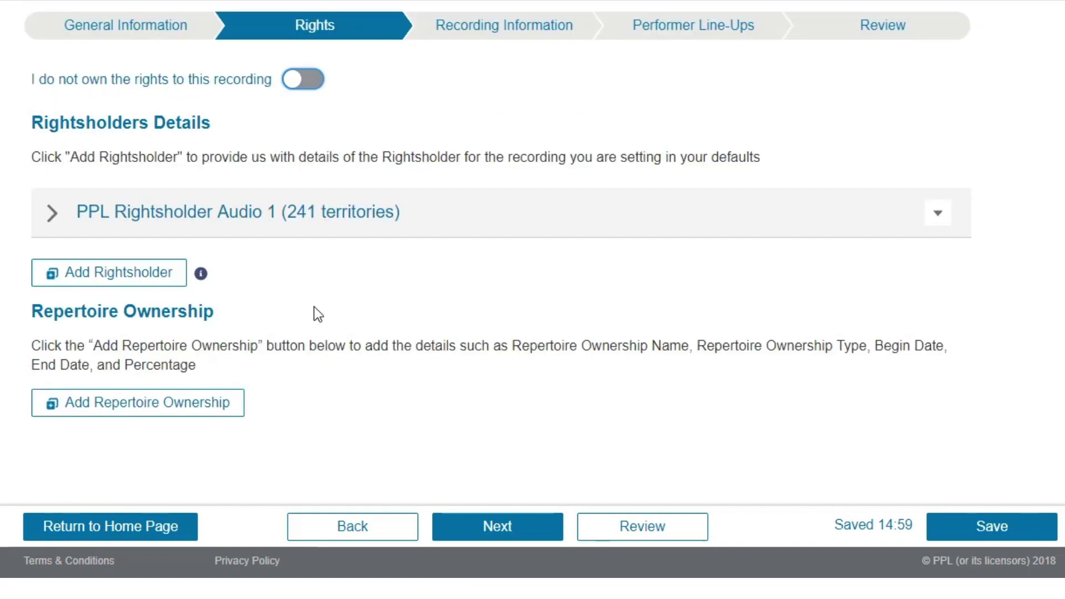
Advance to Recording Information, check the field info tips, and scroll down to Works
click(514, 528)
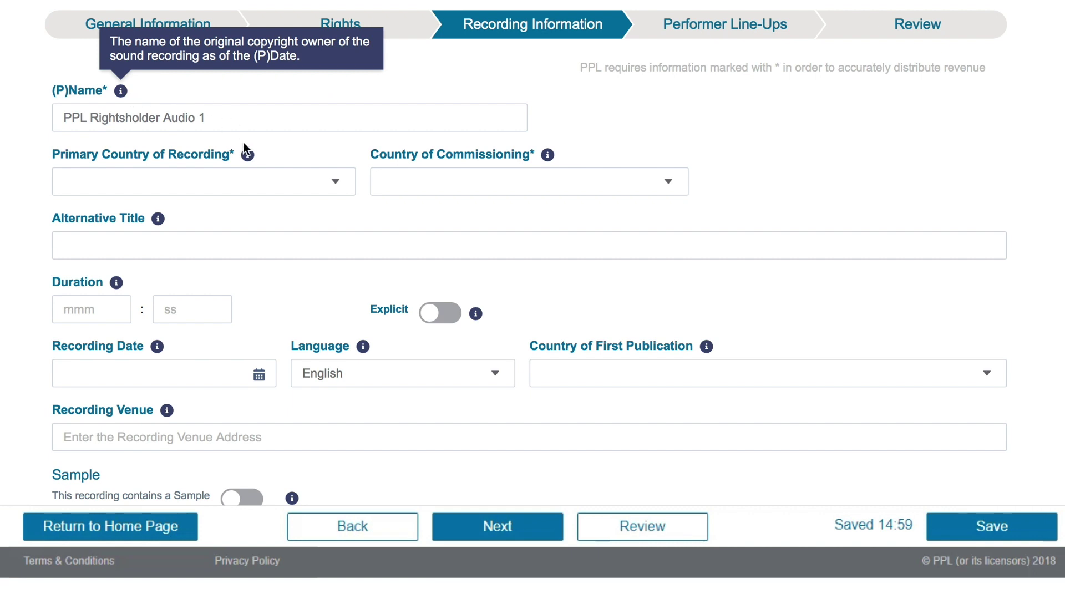
mouse_move(247, 155)
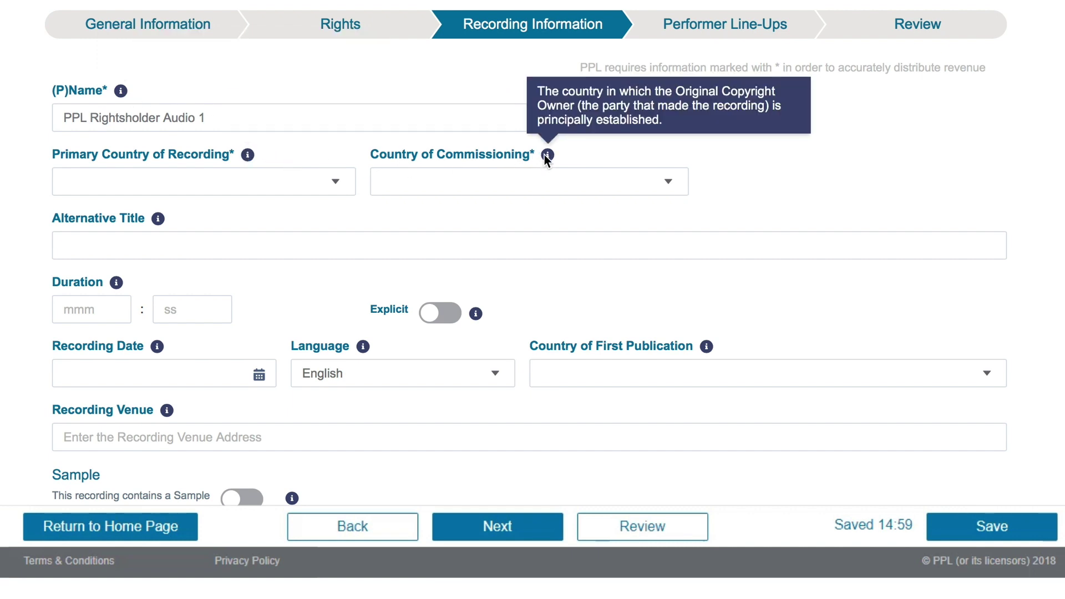
mouse_move(117, 284)
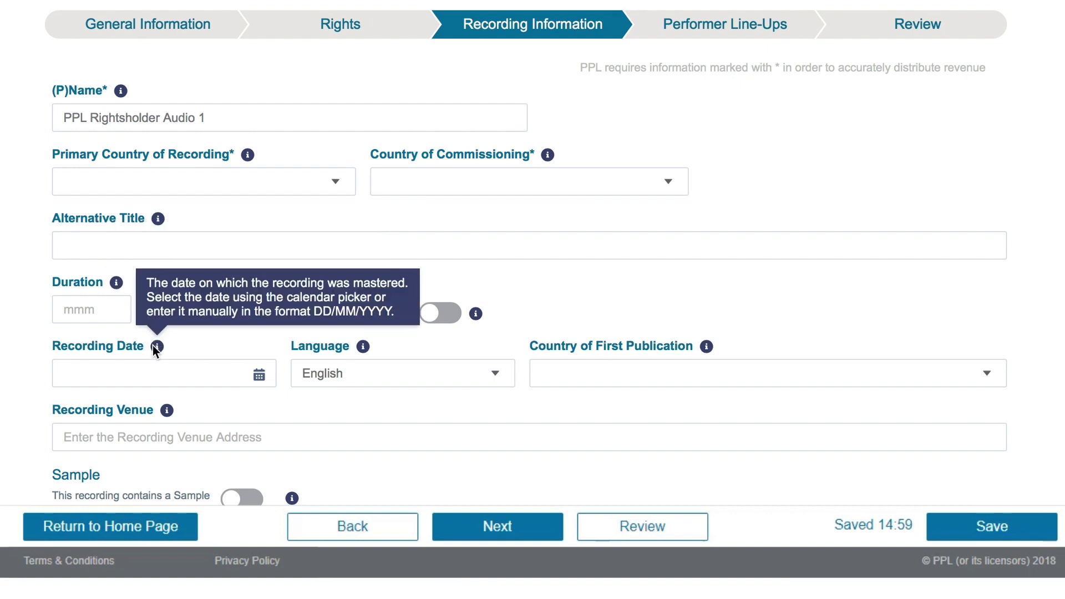
mouse_move(168, 411)
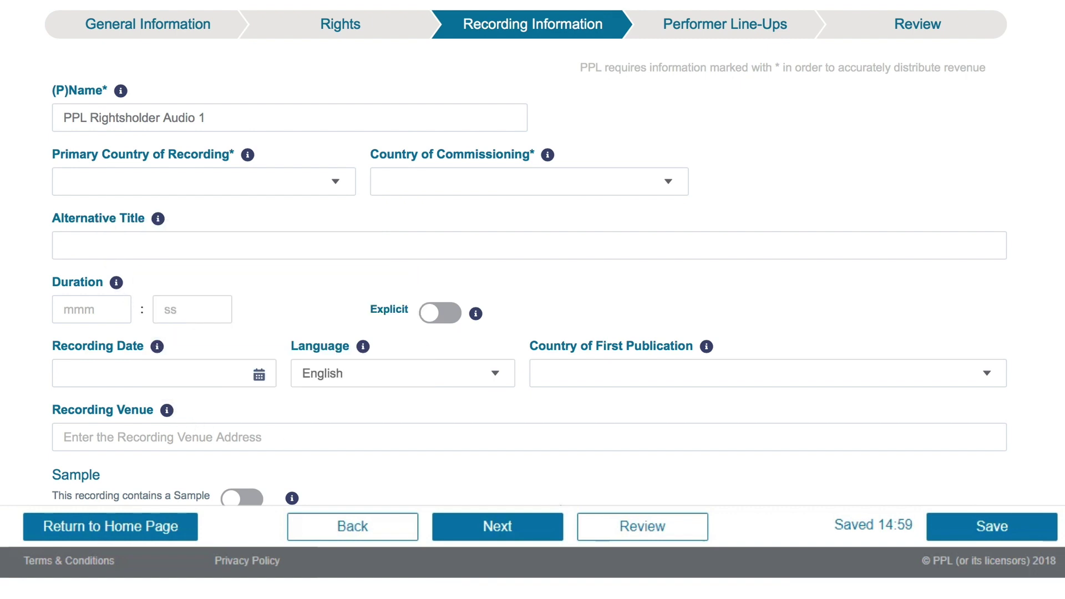
scroll(736, 394, down, 4)
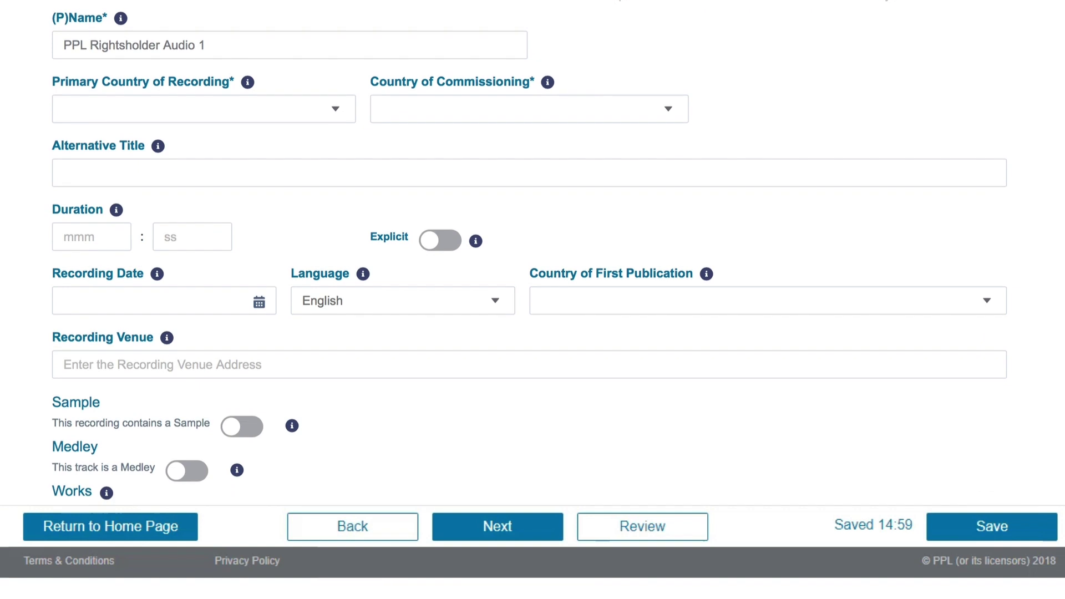
scroll(738, 398, down, 1)
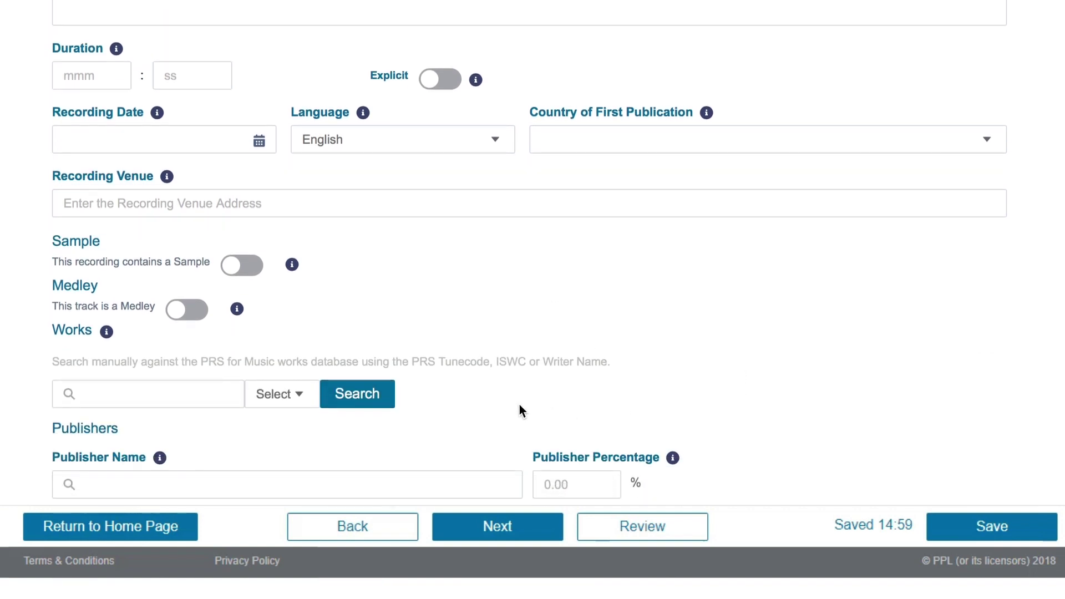
mouse_move(105, 334)
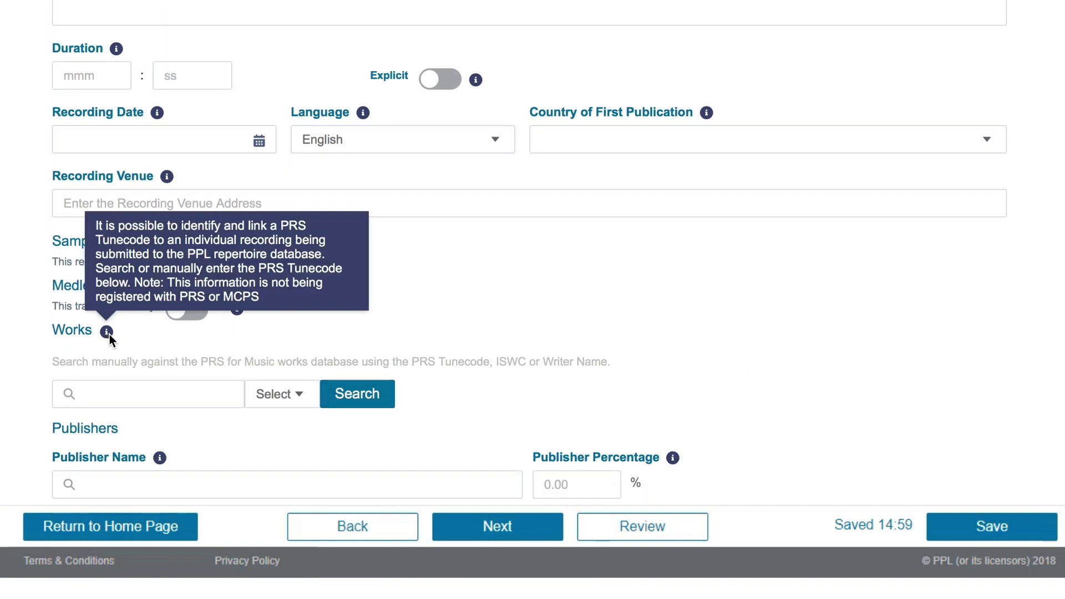
scroll(332, 345, down, 2)
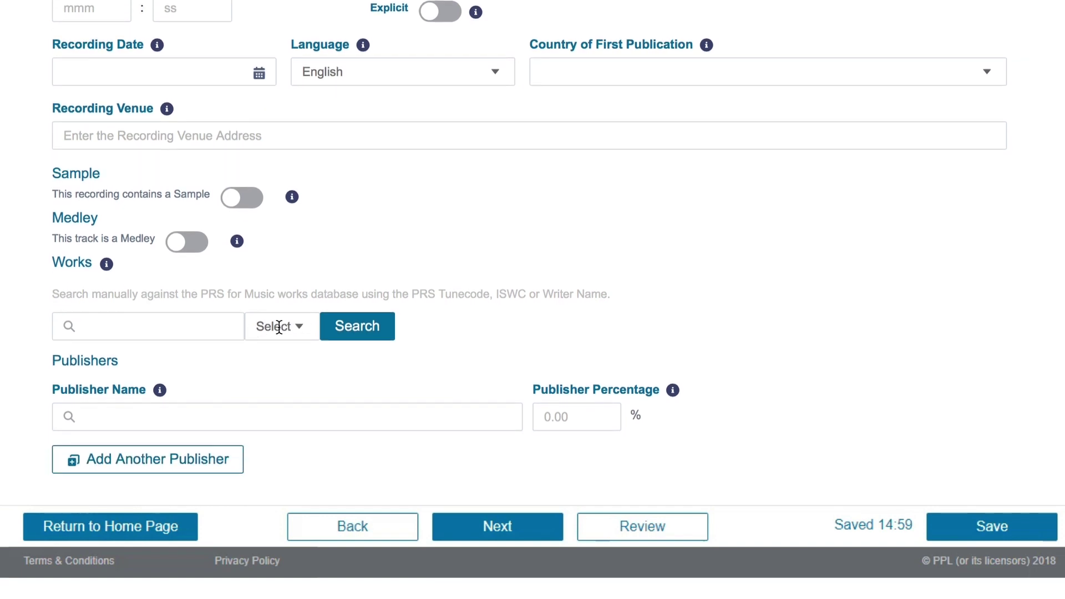
Search PRS works by title 'Help' and writer name 'Lennon'
click(277, 326)
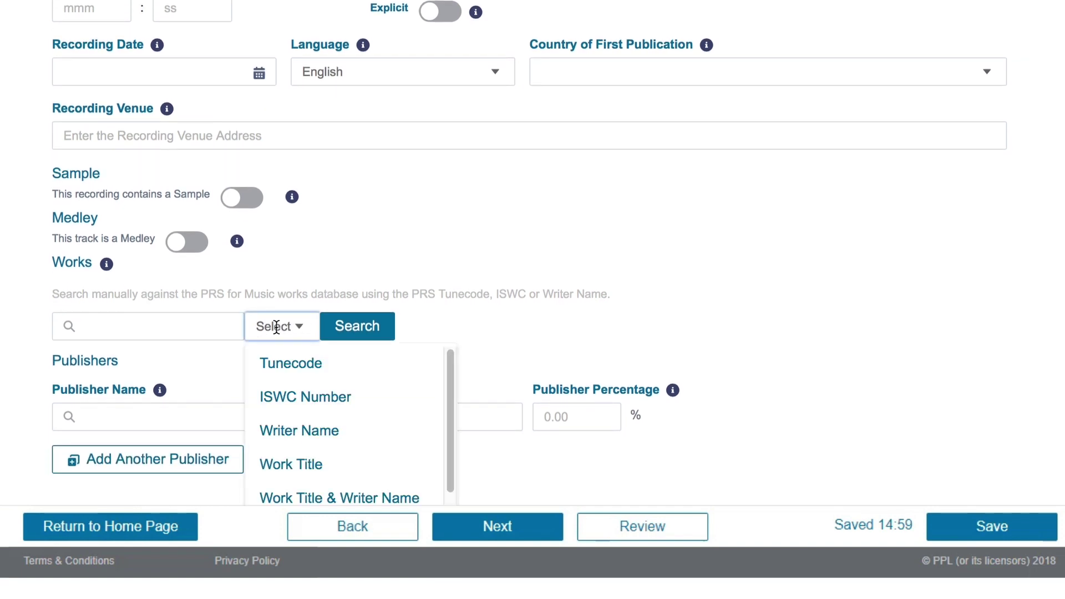
click(316, 498)
click(190, 325)
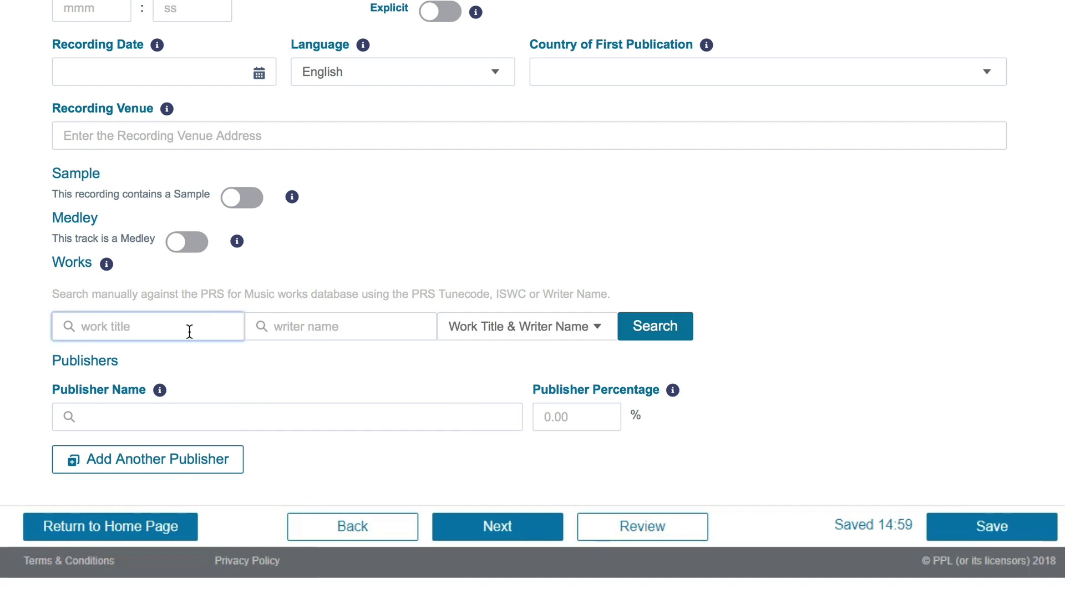
text(Help)
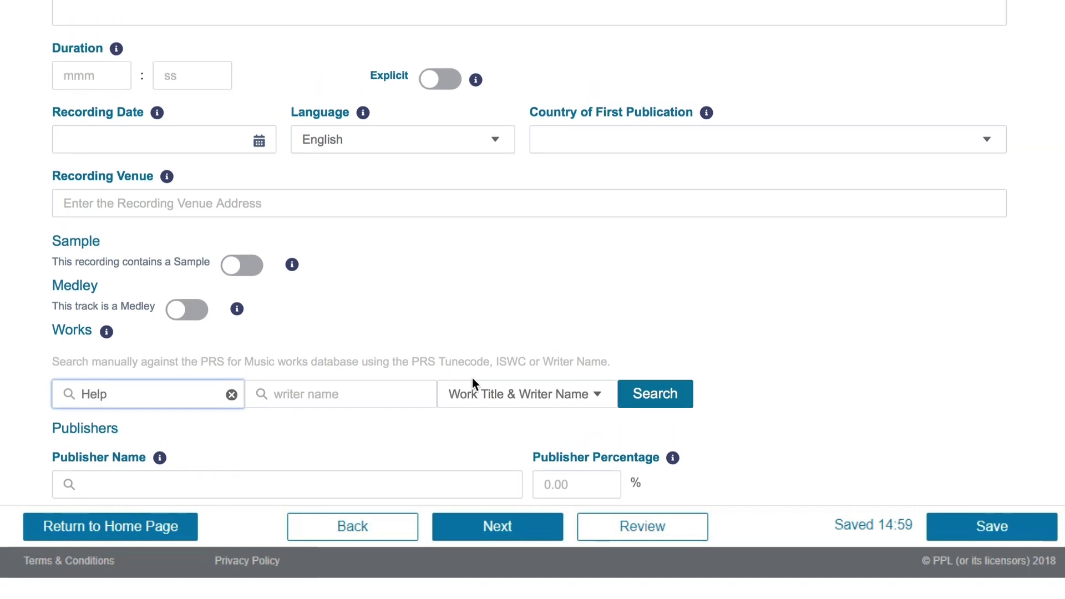
click(408, 395)
text(Lennon)
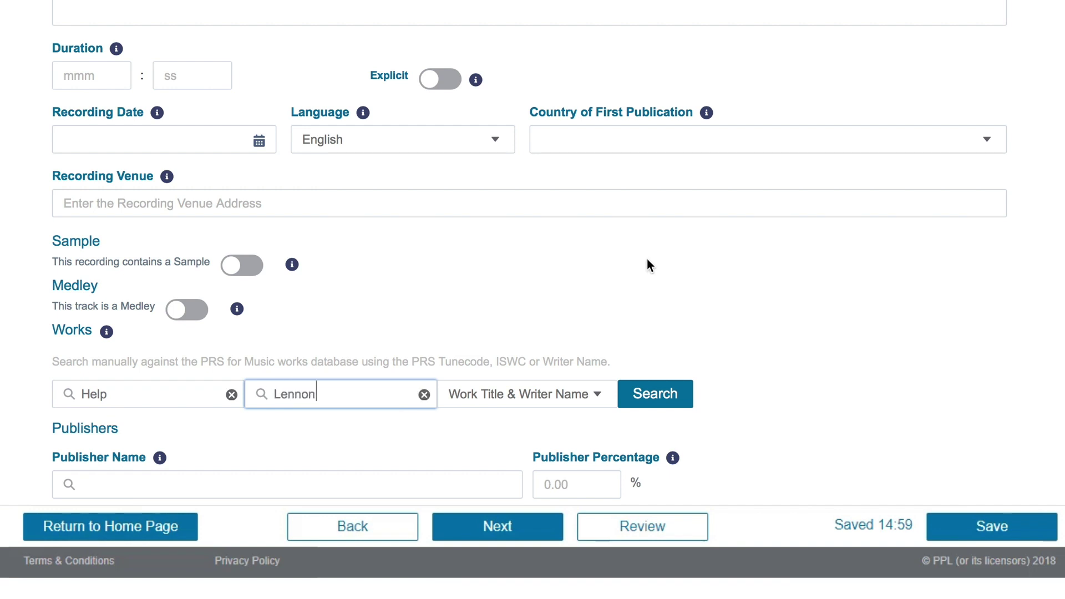
click(650, 394)
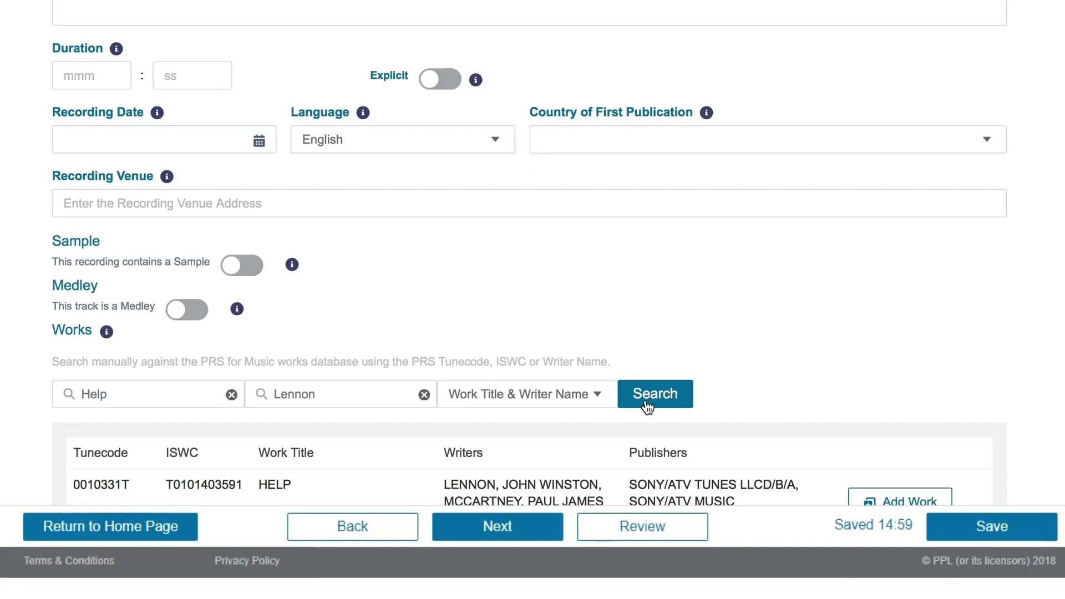
Add the work HELP (Tunecode 0010331T) to the recording
scroll(532, 300, down, 5)
scroll(532, 300, down, 2)
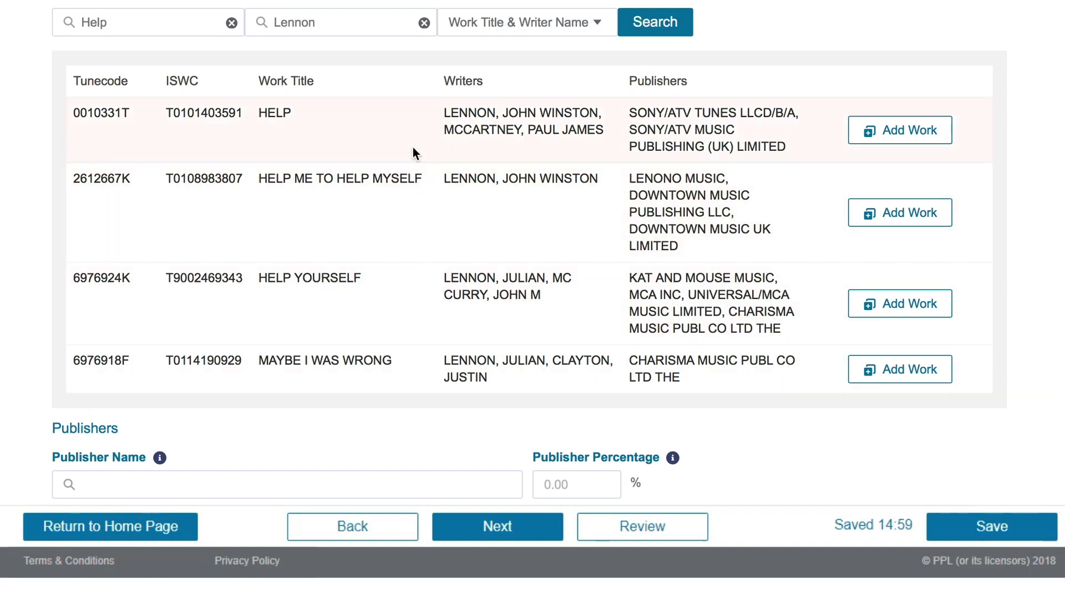
click(887, 132)
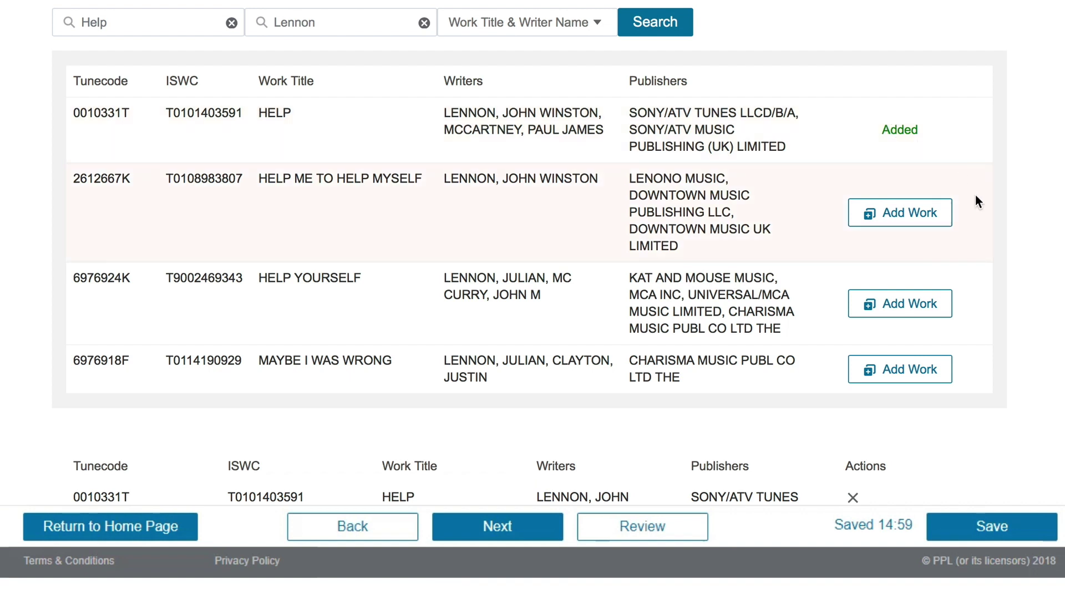
scroll(923, 494, down, 3)
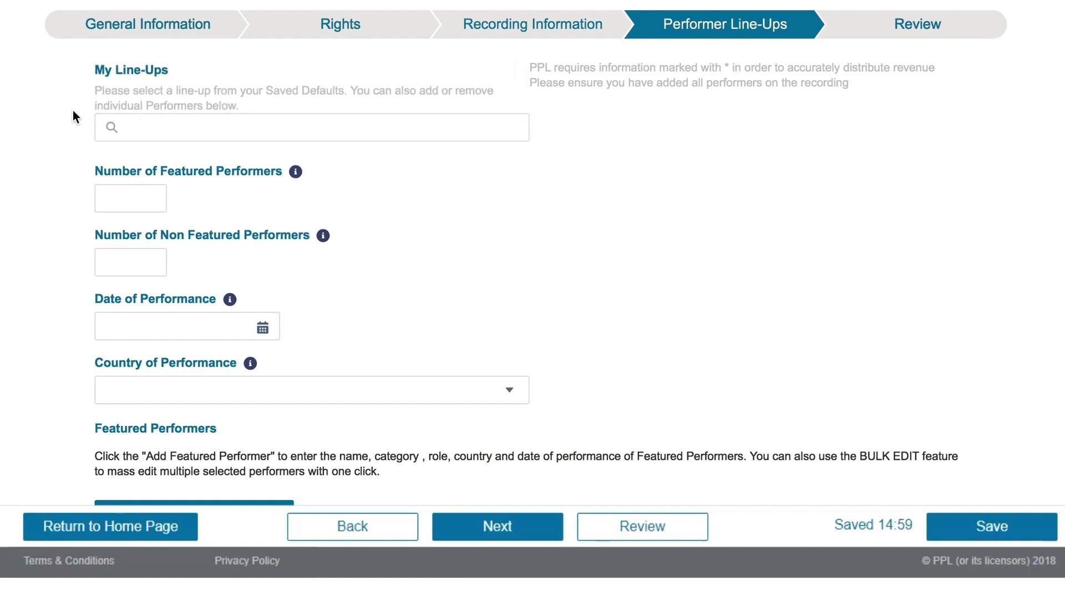
Set the line-up to 2 featured performers and 1 non-featured performer
click(133, 201)
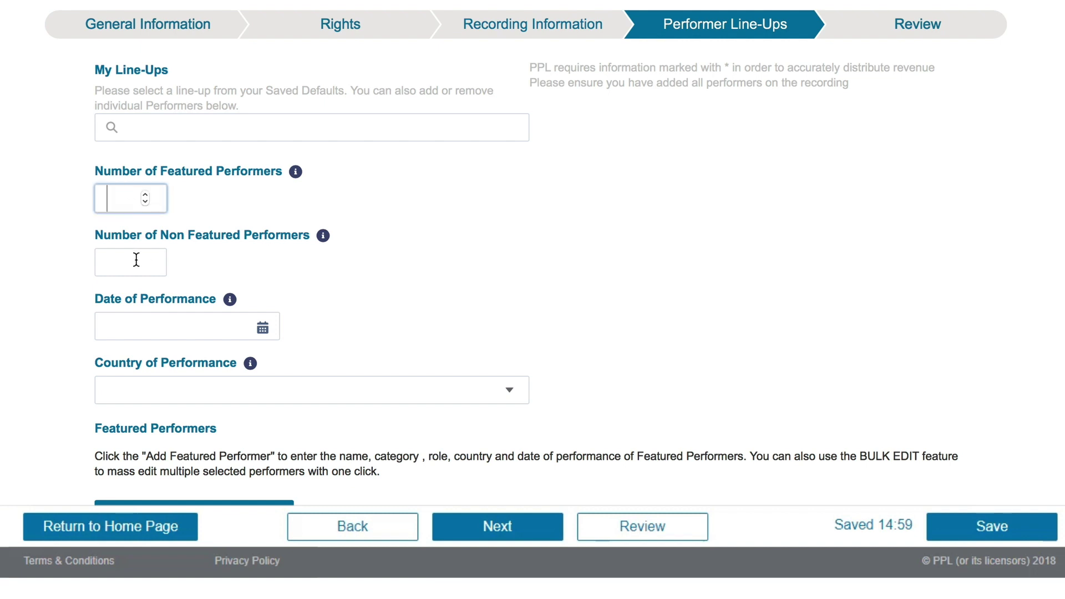
text(2)
key(Tab)
text(1)
key(Tab)
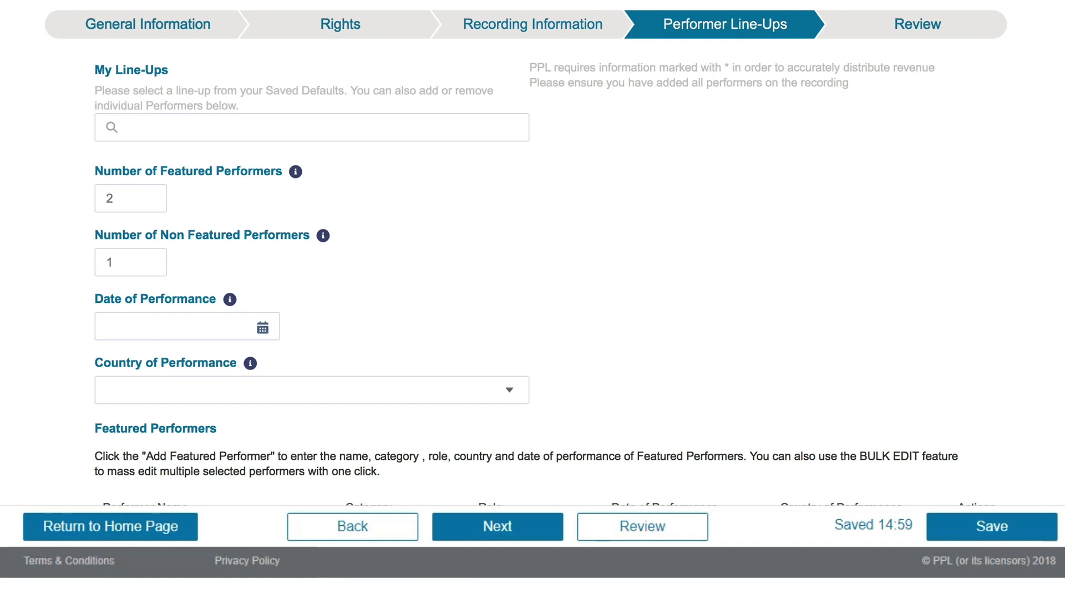
Find and add the first featured performer by name with role Guitar
scroll(533, 255, down, 4)
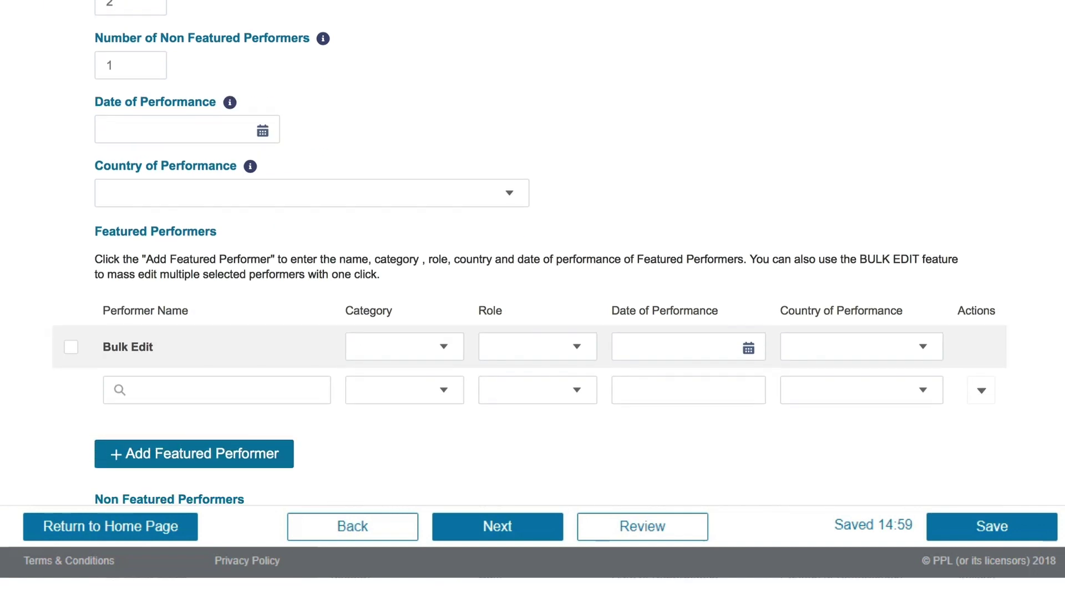
click(132, 361)
click(278, 469)
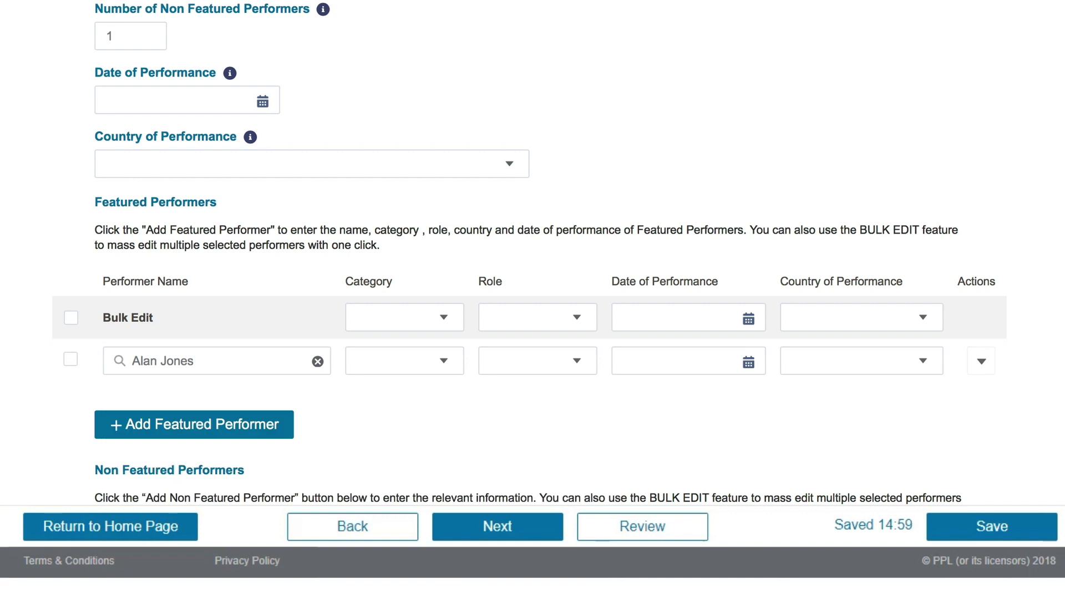
click(577, 361)
click(522, 491)
Add a second featured performer by name search with role Drums
click(287, 436)
click(285, 405)
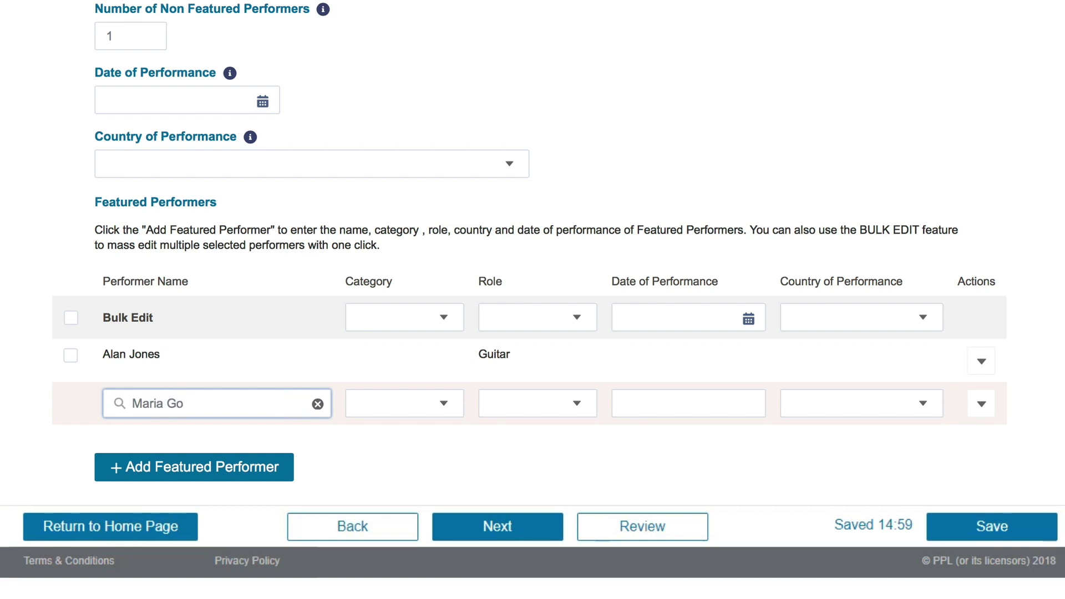
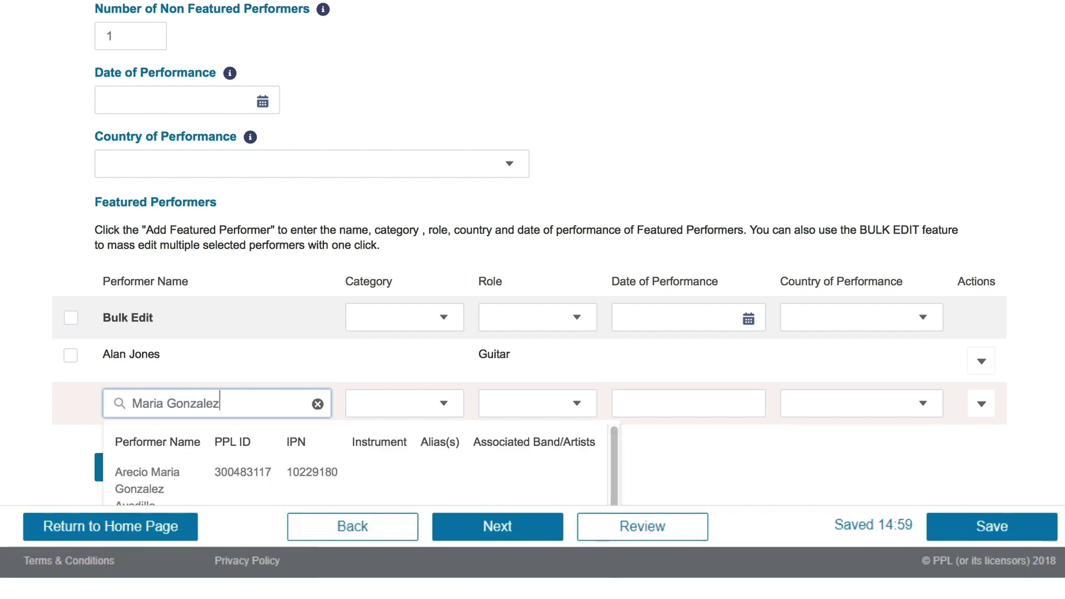
scroll(355, 466, down, 2)
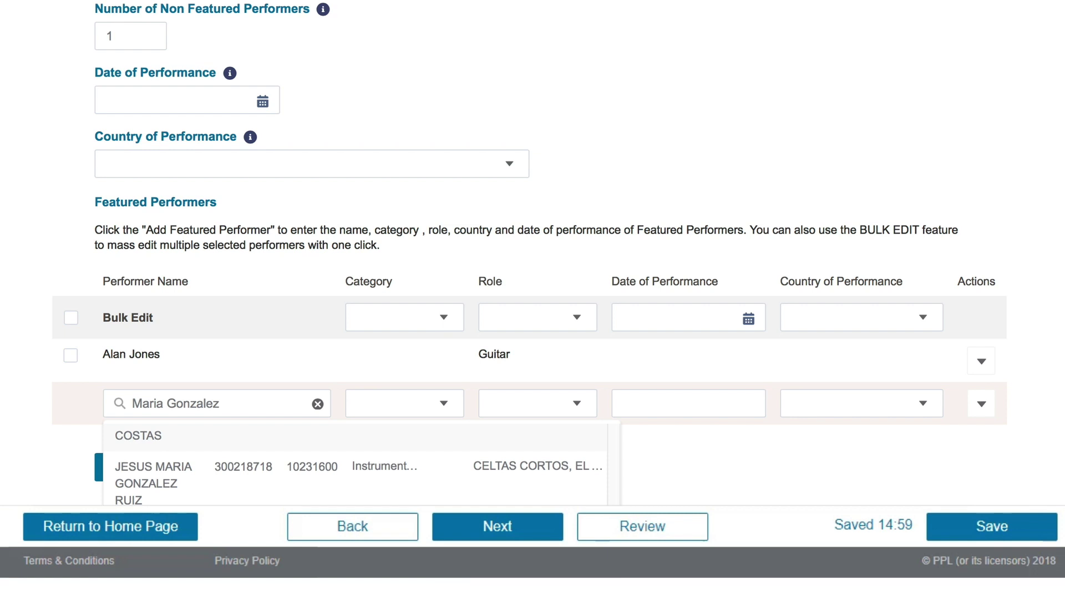
click(577, 404)
key(Return)
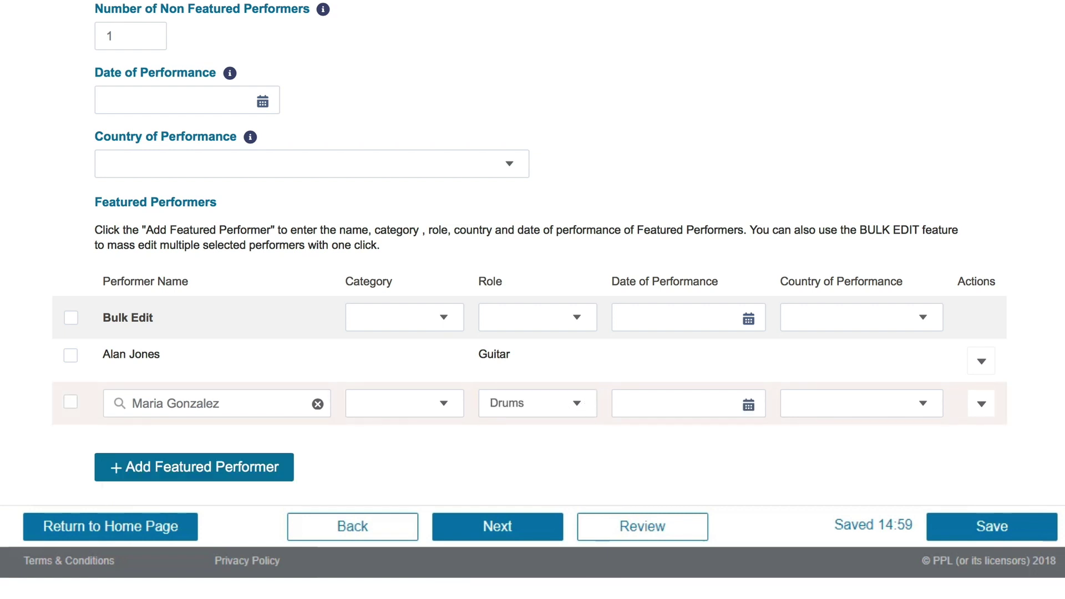
scroll(577, 493, down, 5)
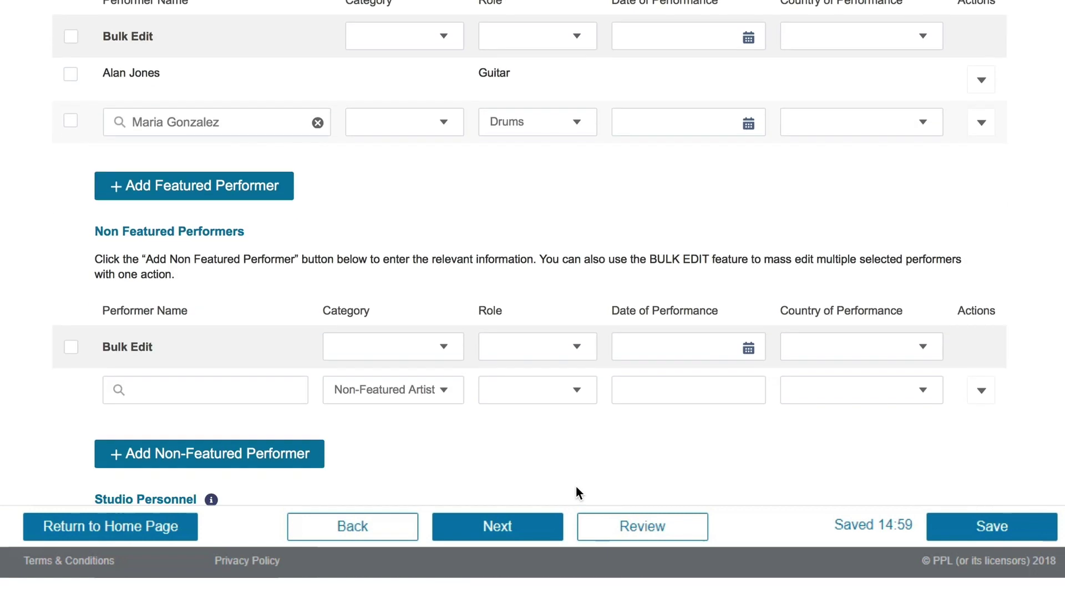
scroll(577, 493, down, 5)
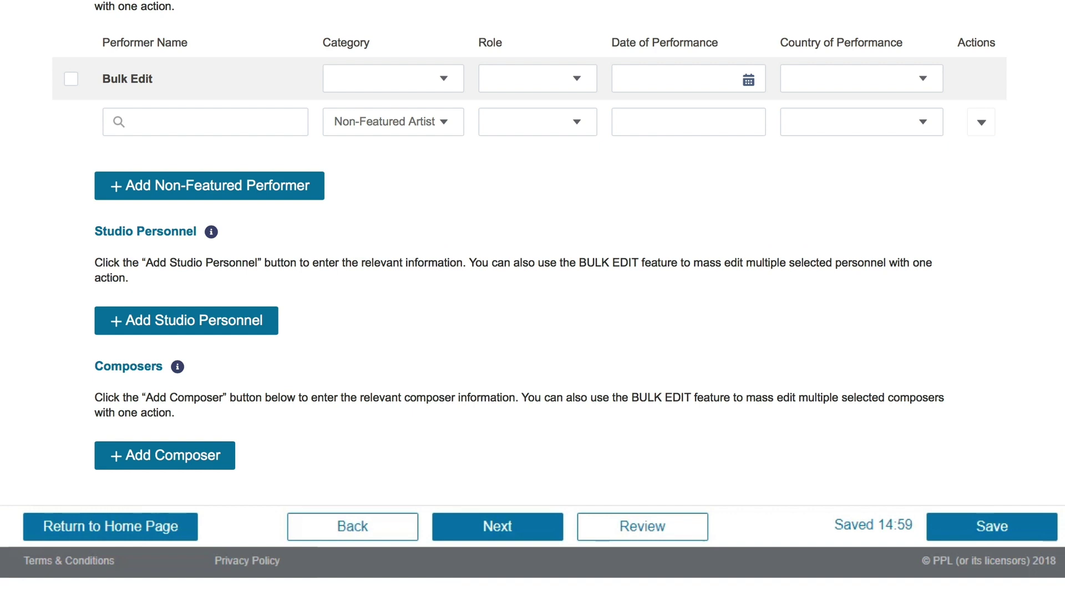
Use Bulk Edit to set both featured performers' category to Contracted Featured Artist
scroll(444, 42, up, 9)
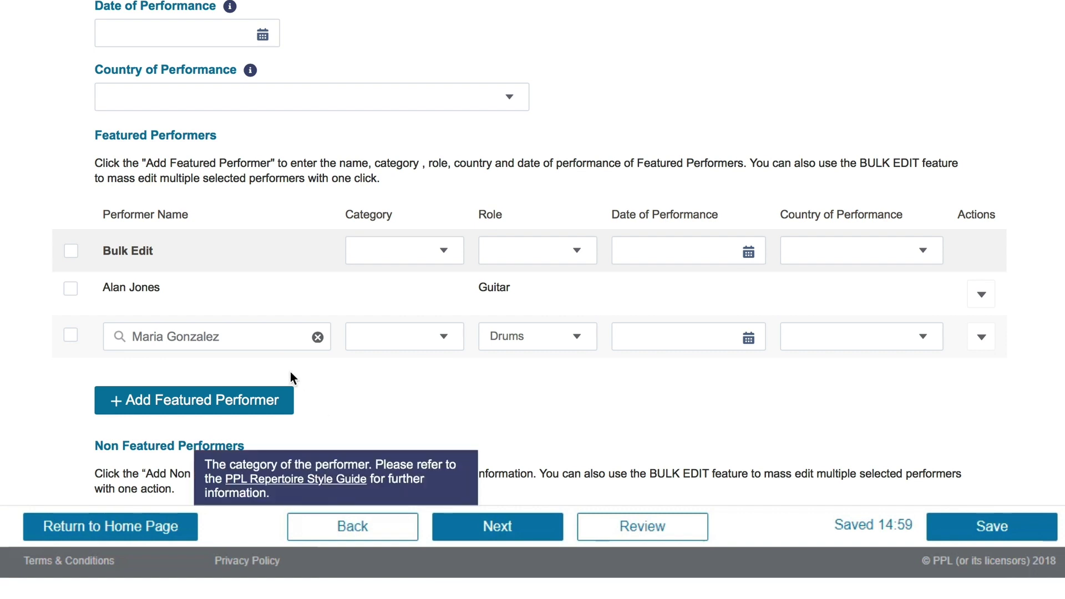
click(71, 252)
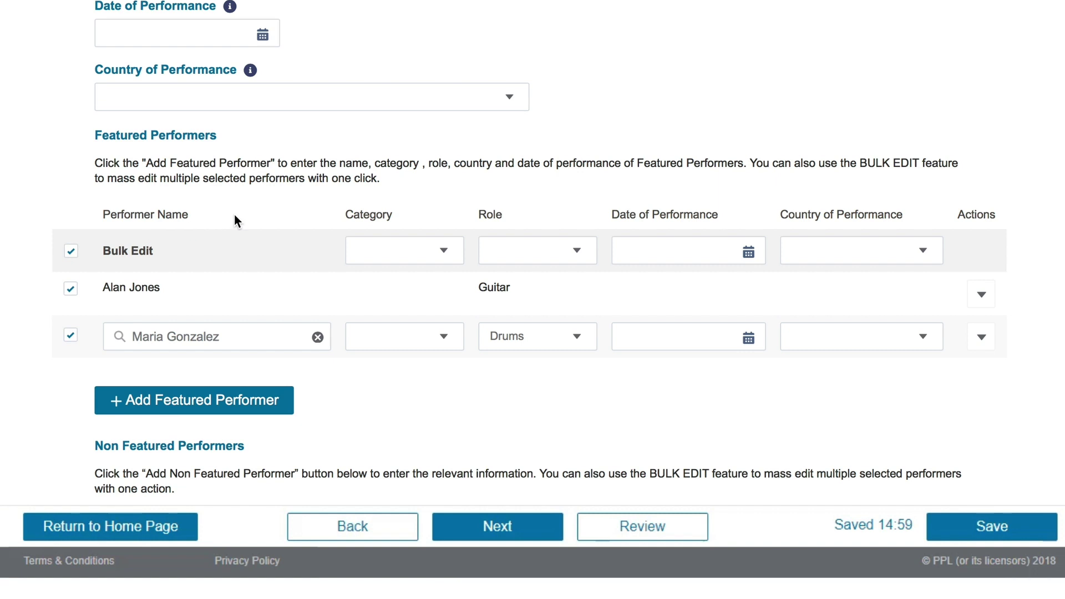
click(441, 250)
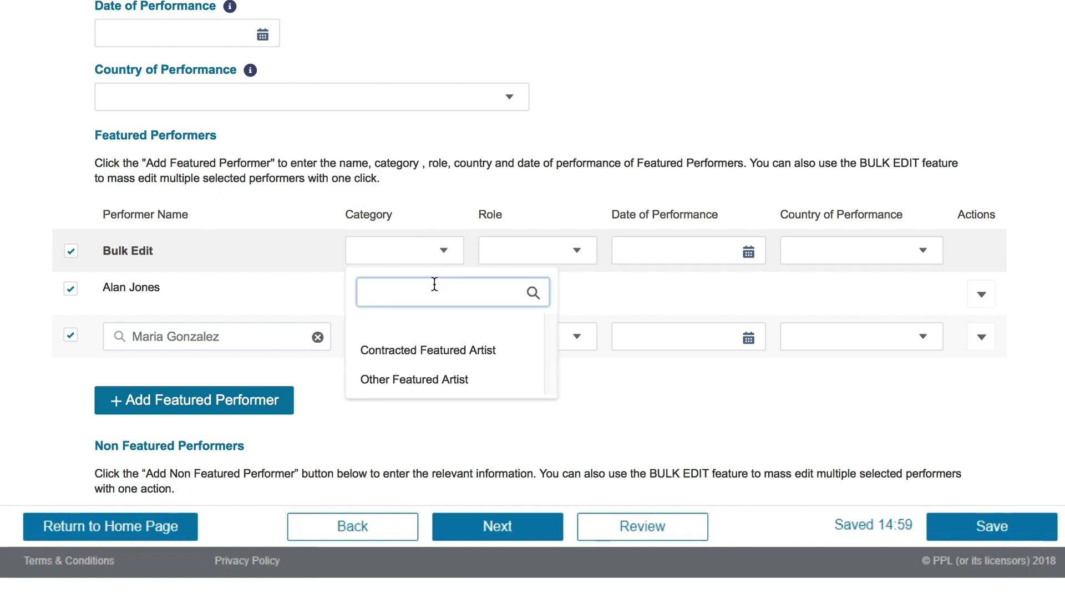
click(426, 355)
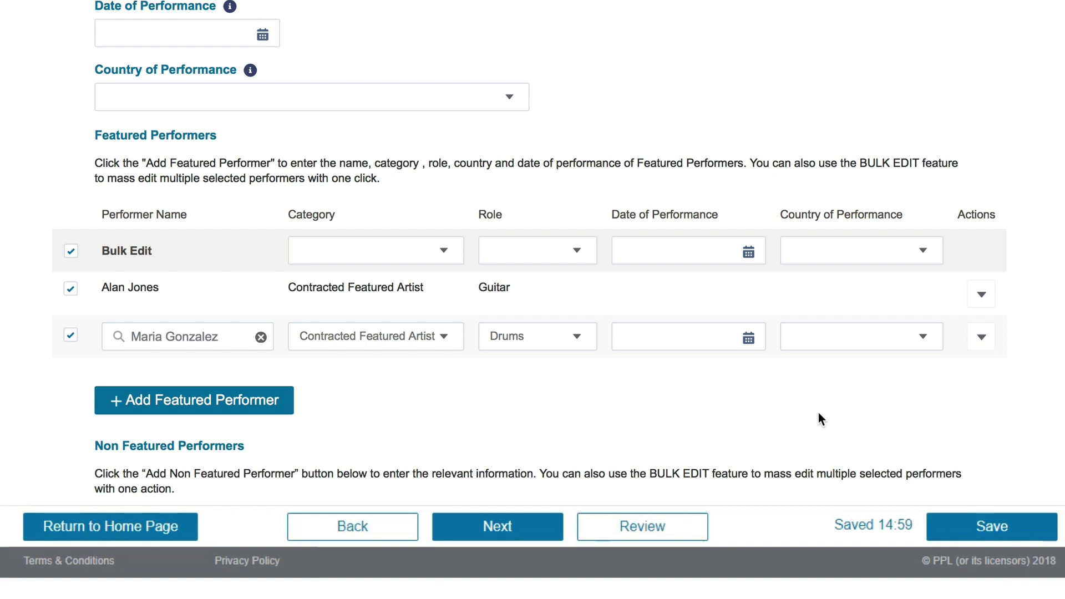
scroll(1023, 433, down, 9)
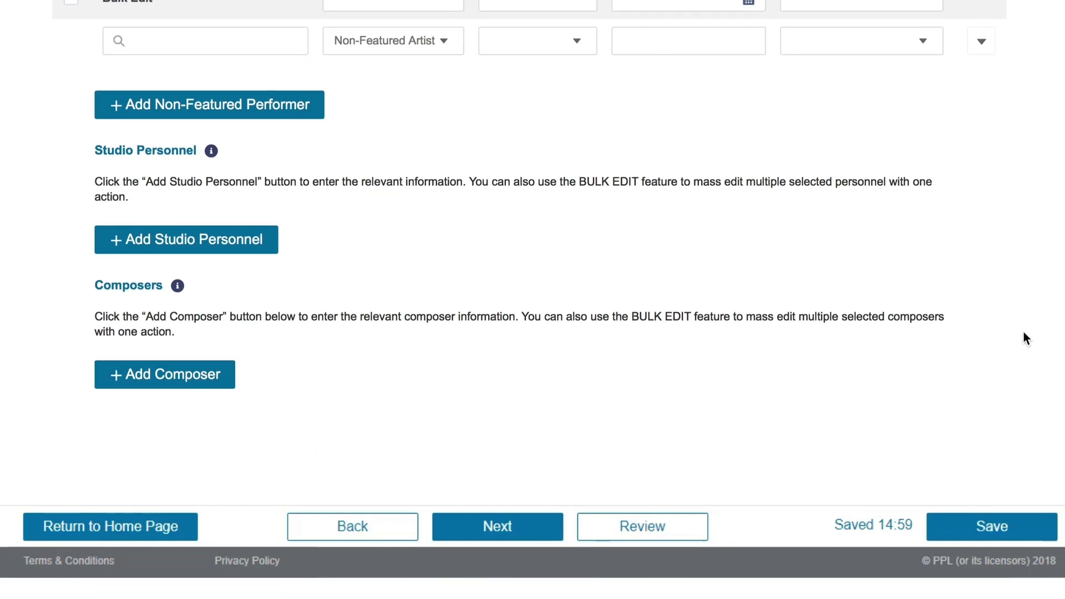
Move to Review, where the missing (P)Date is flagged, and collapse PPL Rightsholder Audio 1
click(491, 516)
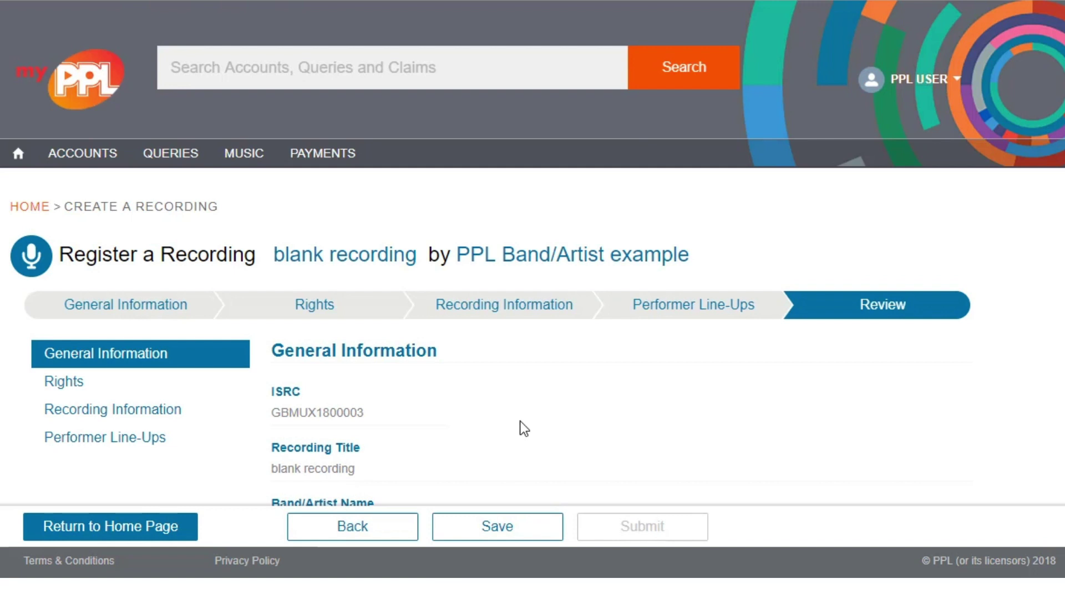
scroll(524, 428, down, 6)
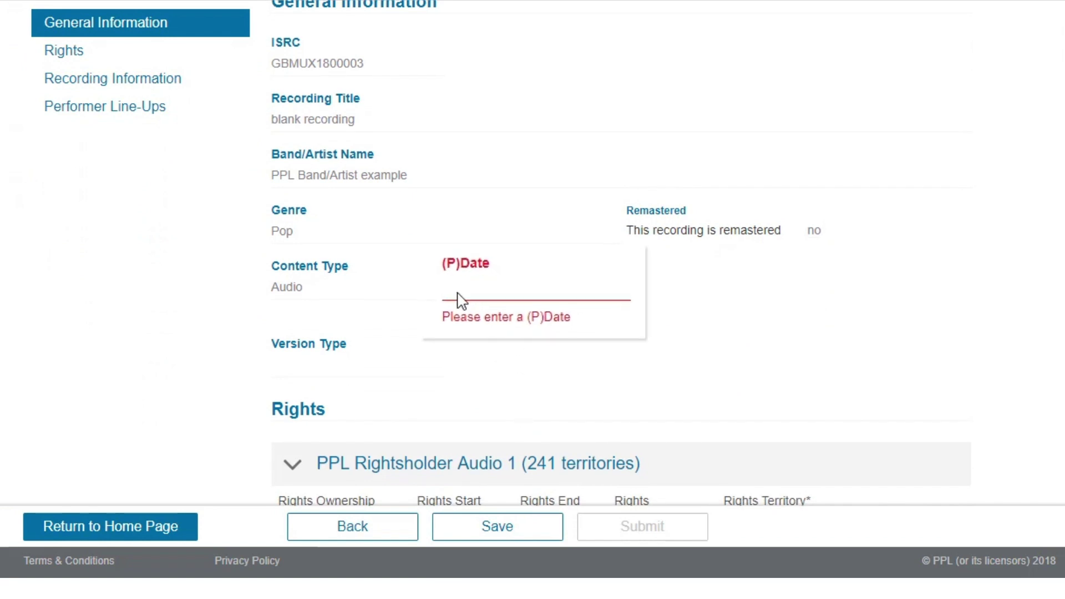
scroll(683, 292, down, 3)
click(287, 326)
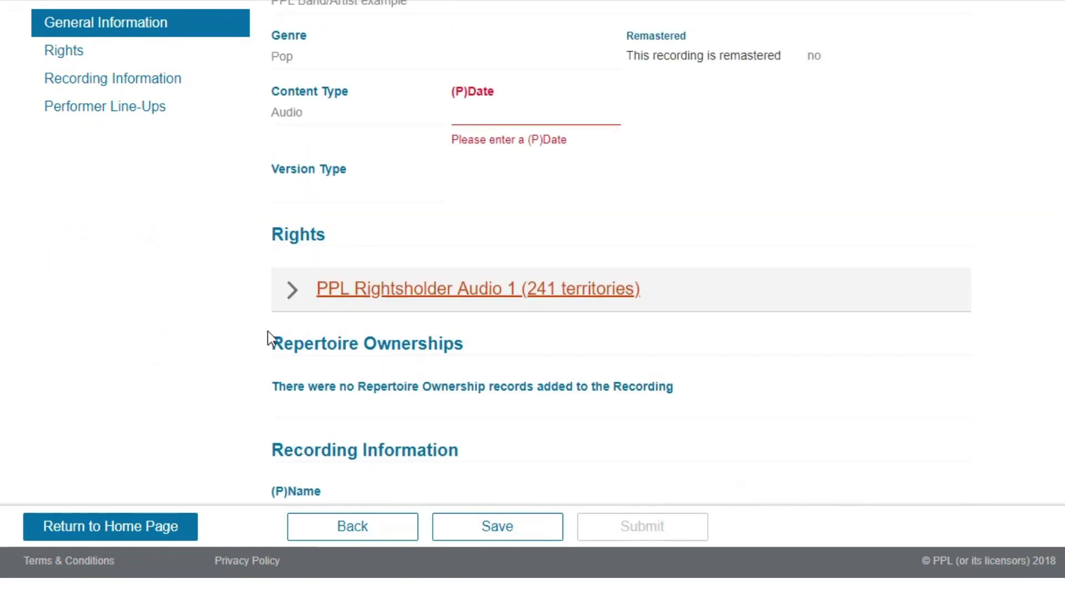
Enter 2018 as the recording's (P)Date and return to the Review step to confirm it
click(495, 121)
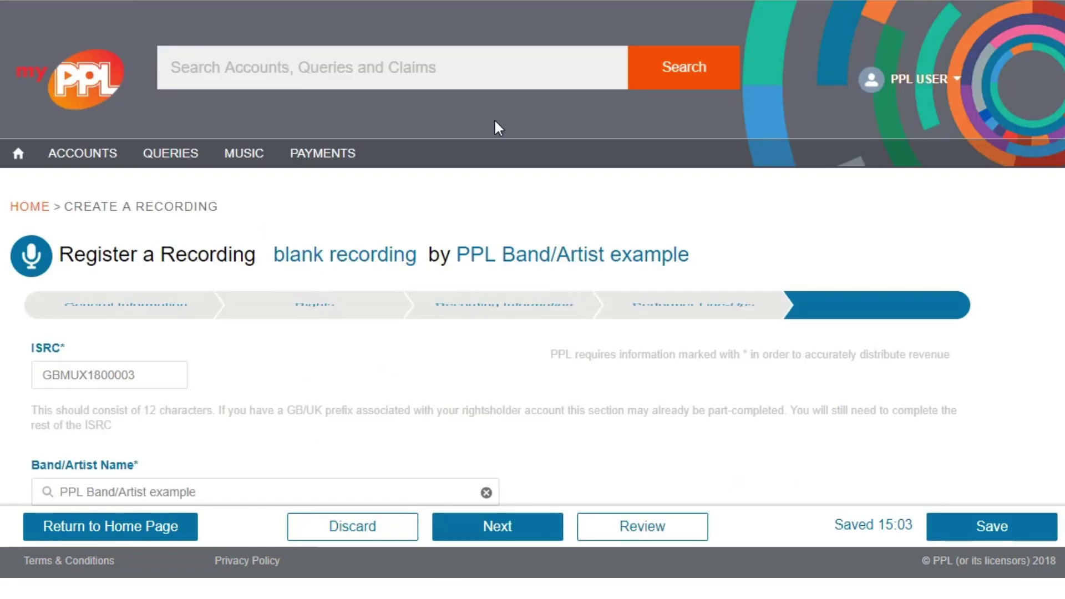
click(375, 318)
text(2018)
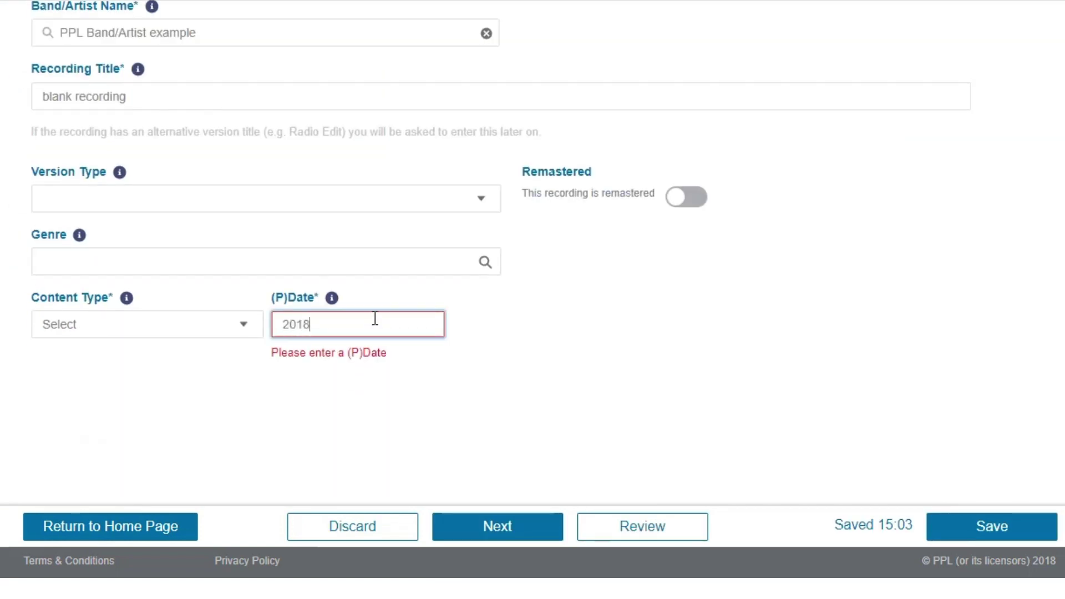
click(656, 526)
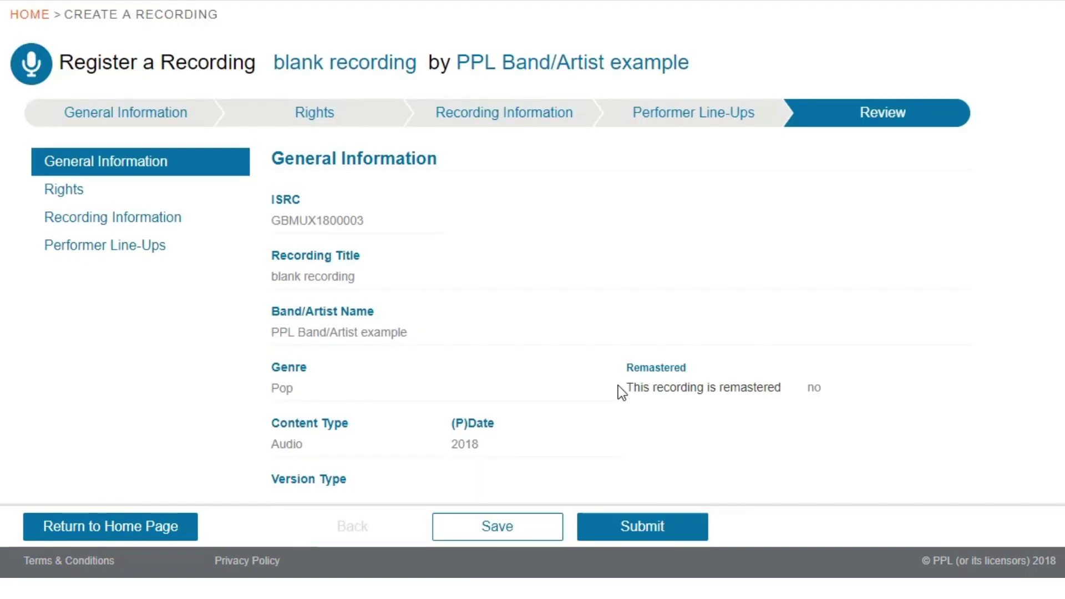
scroll(618, 385, down, 2)
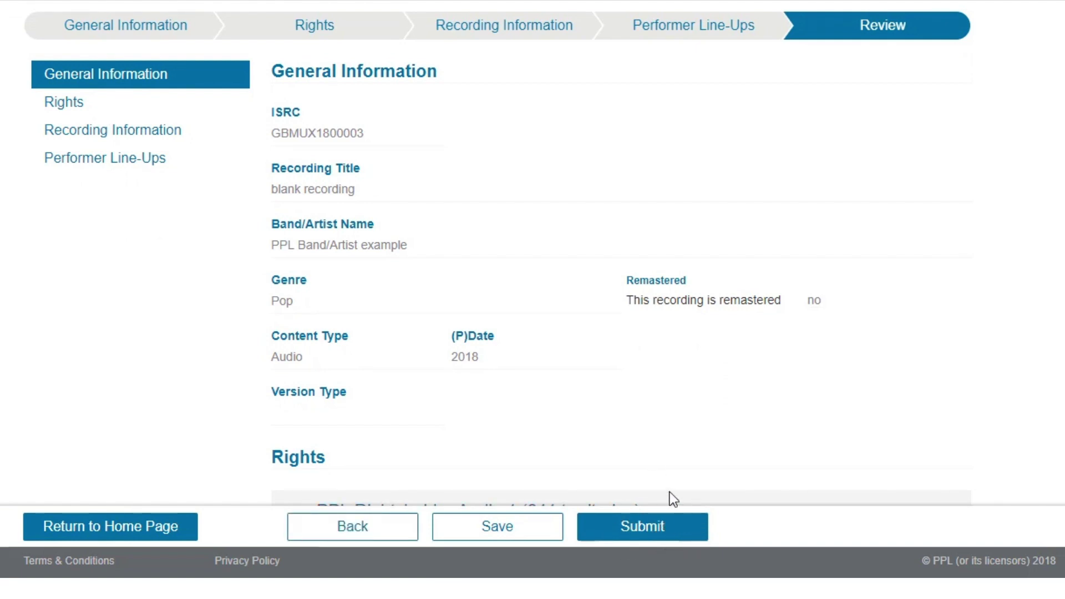
Submit and confirm registration of 'blank recording', then go to Manage Repertoire
click(638, 526)
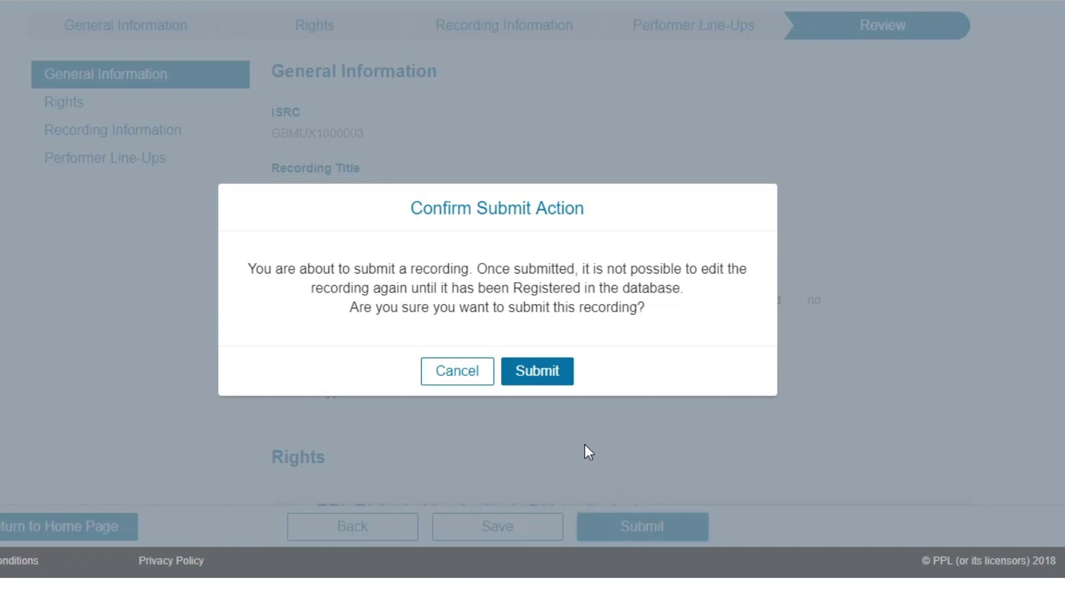
click(542, 383)
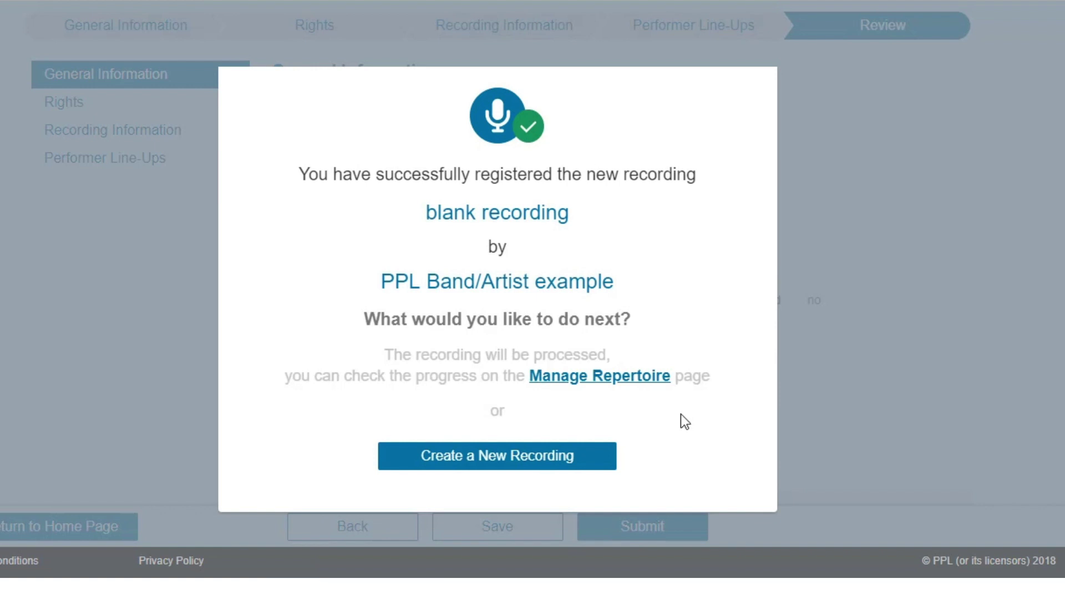
click(624, 380)
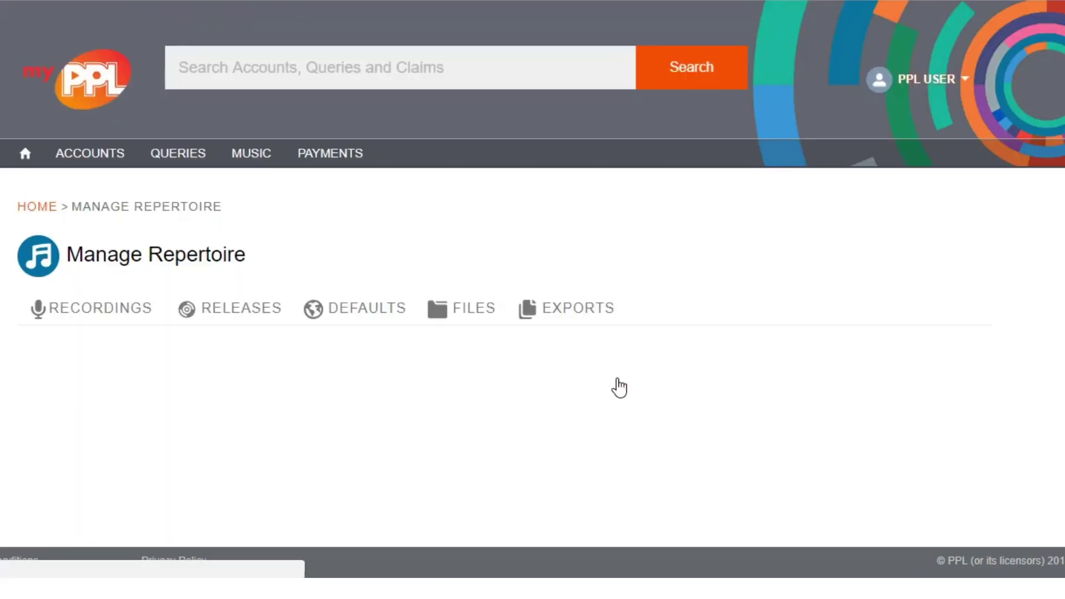